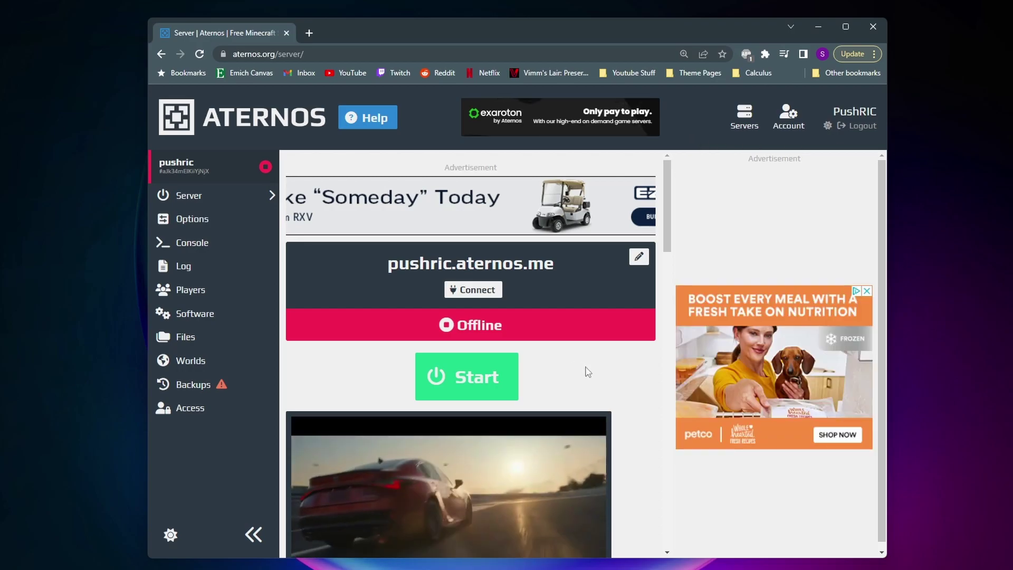
Switch the server software to Forge and install version 1.19.3 (44.1.20)
scroll(635, 373, "down", 3)
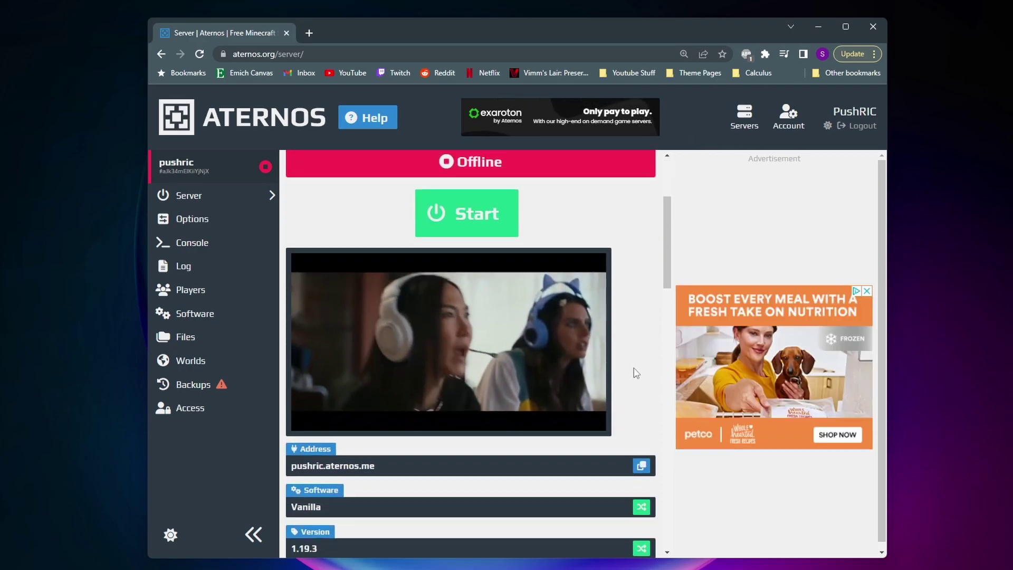
scroll(635, 372, "down", 2)
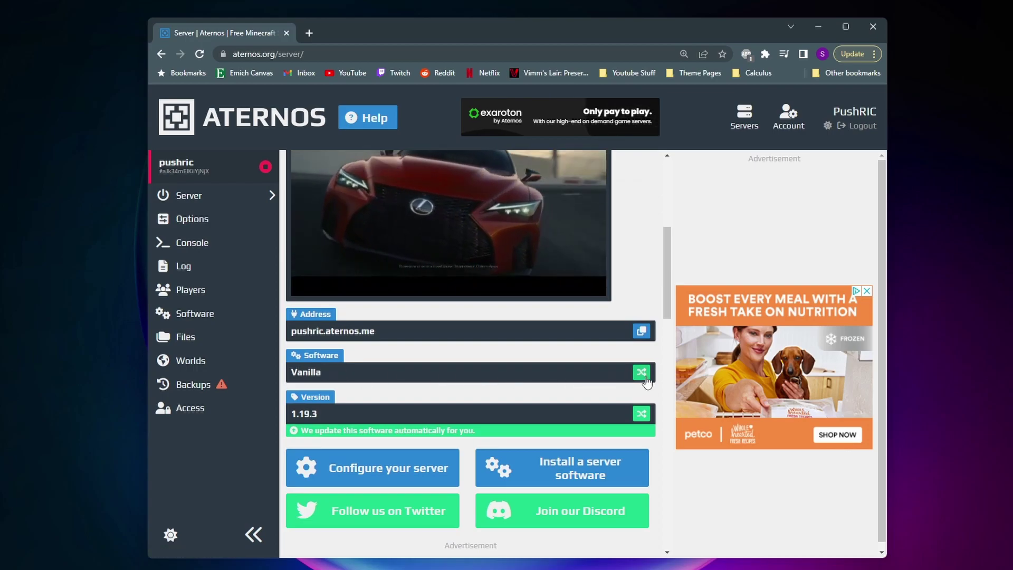
left_click(642, 373)
scroll(437, 390, "down", 5)
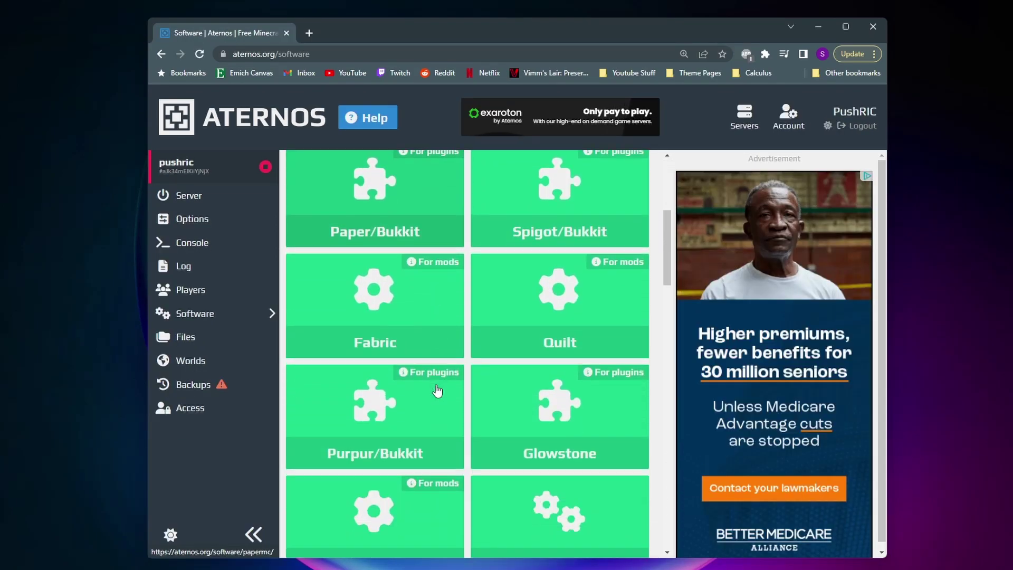
scroll(437, 391, "down", 4)
scroll(436, 389, "up", 2)
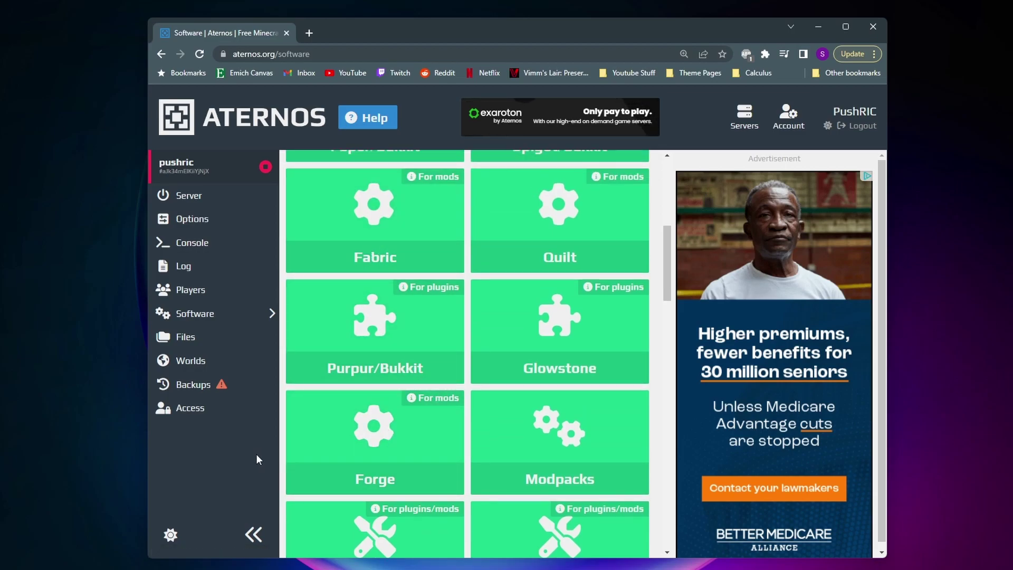
left_click(369, 443)
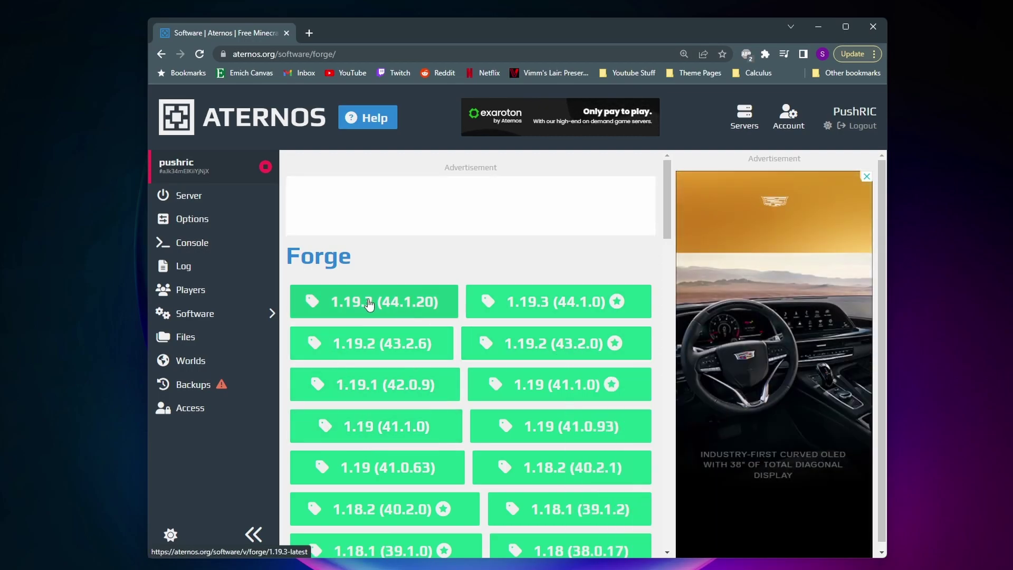
left_click(411, 313)
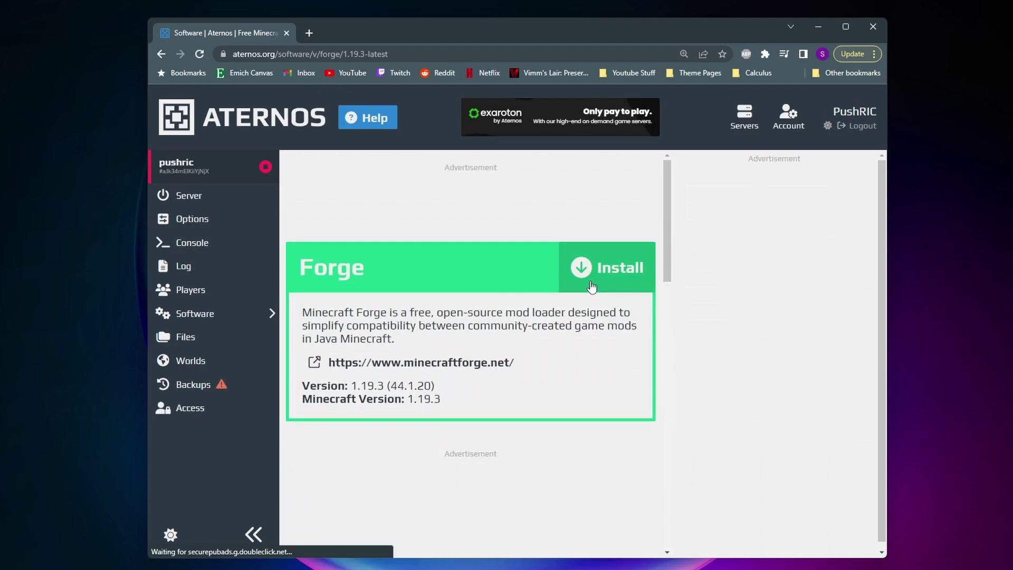
left_click(592, 286)
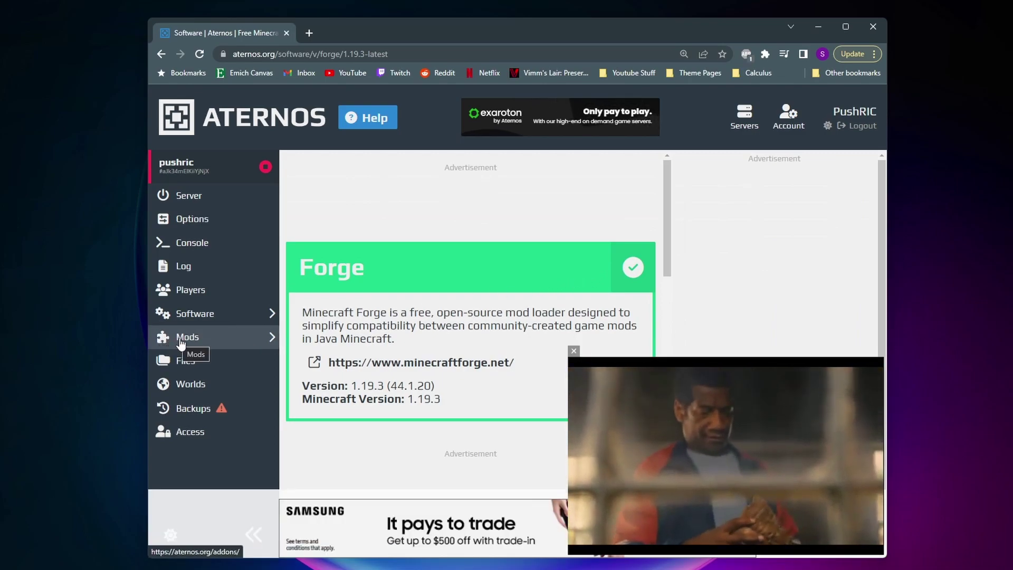
Go to the Mods catalogue and dismiss the floating video ad and the bottom banner ad
left_click(184, 342)
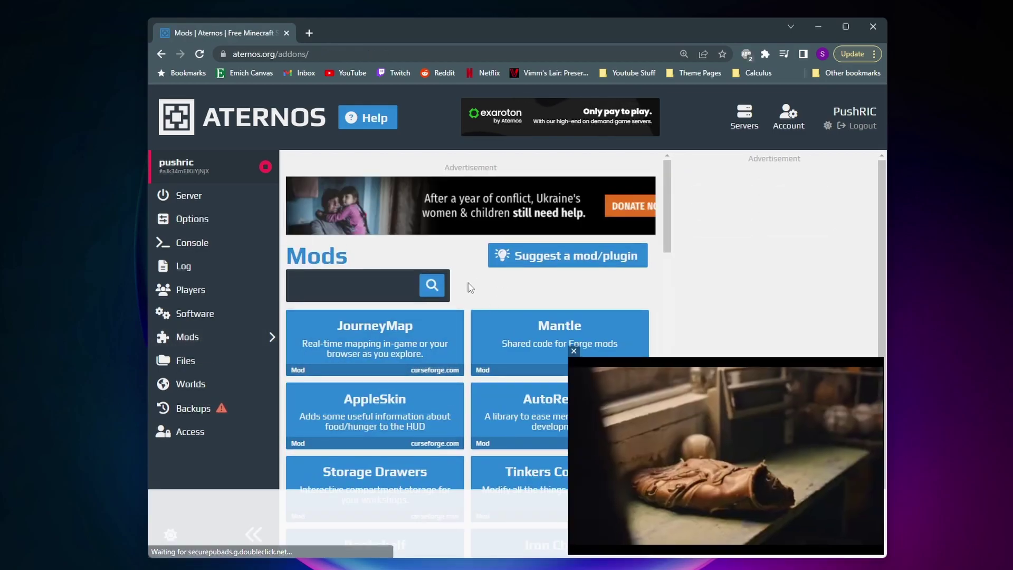
left_click(575, 352)
scroll(496, 281, "down", 1)
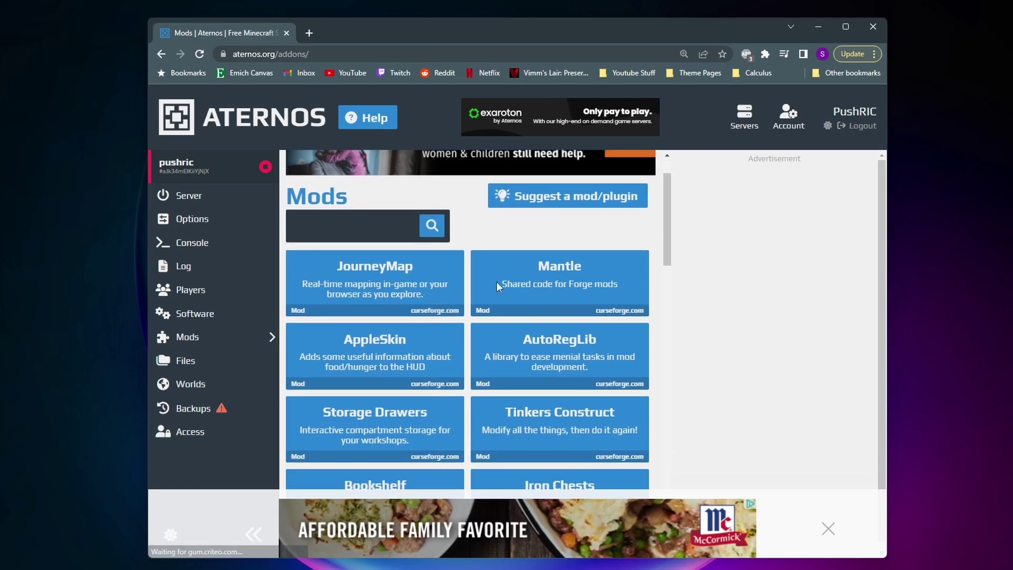
left_click(830, 531)
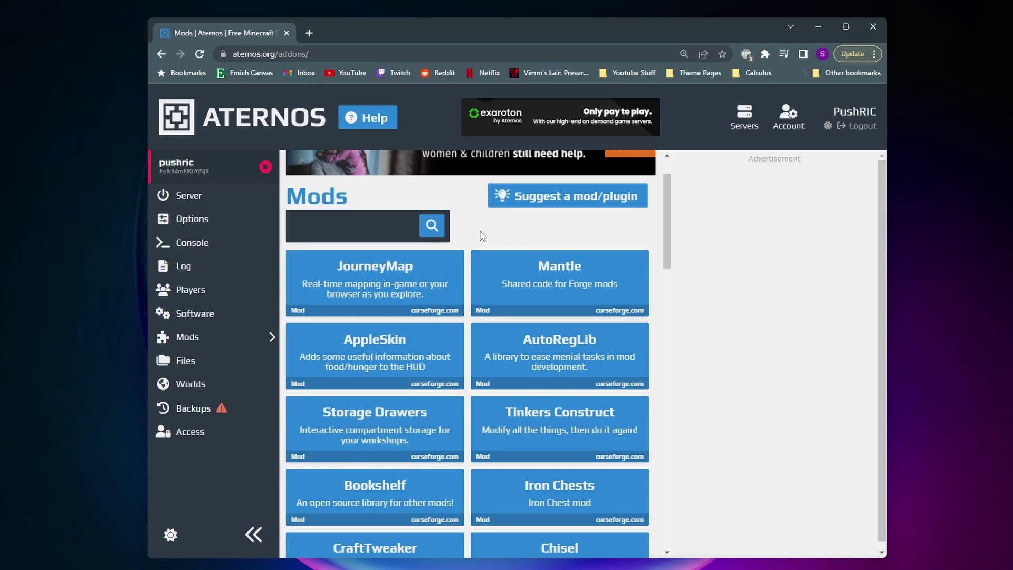
Install journeymap-1.19.3-5.9.3-forge from the JourneyMap mod page, closing the video ad first
left_click(377, 280)
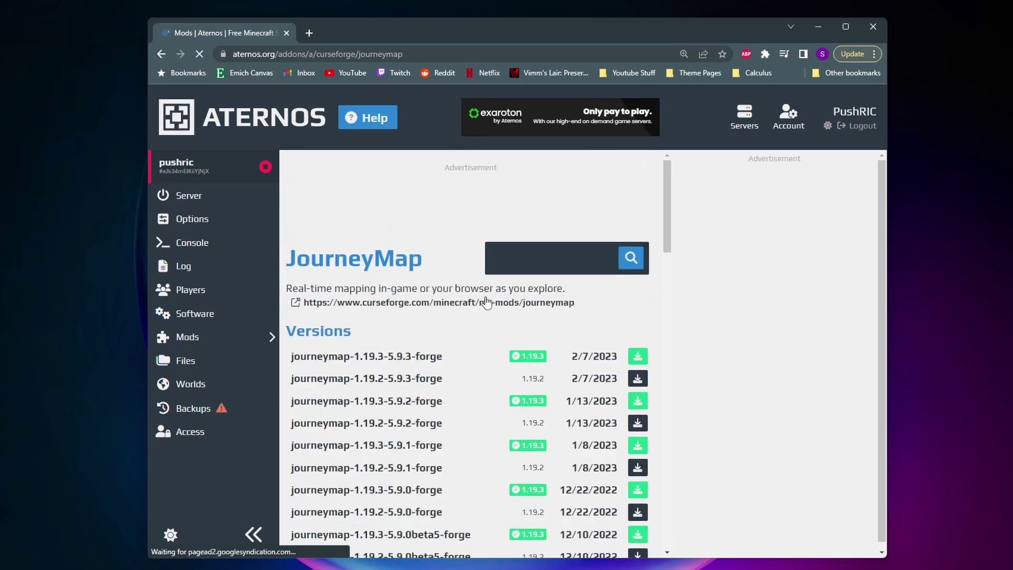
scroll(460, 323, "down", 1)
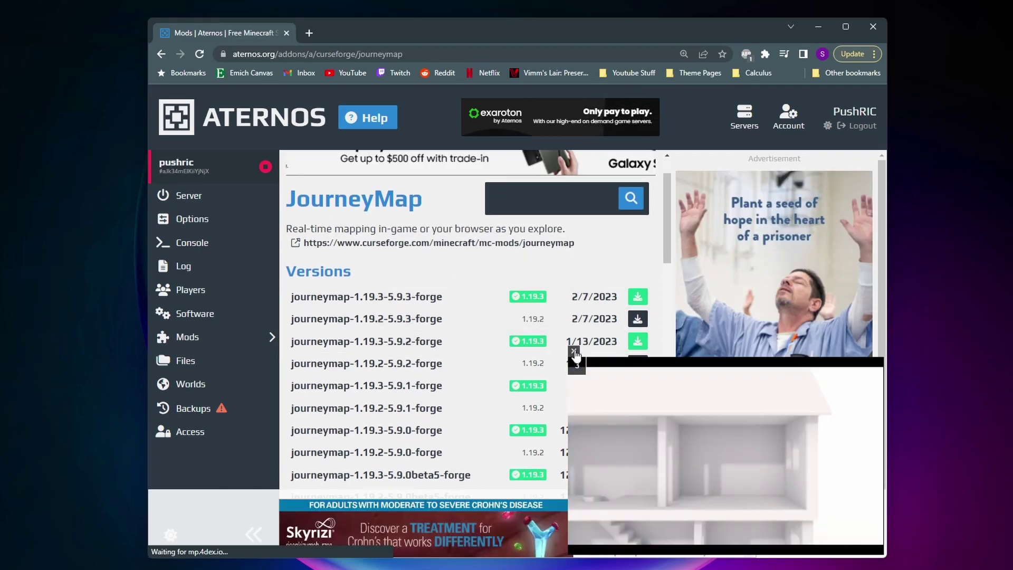
left_click(574, 351)
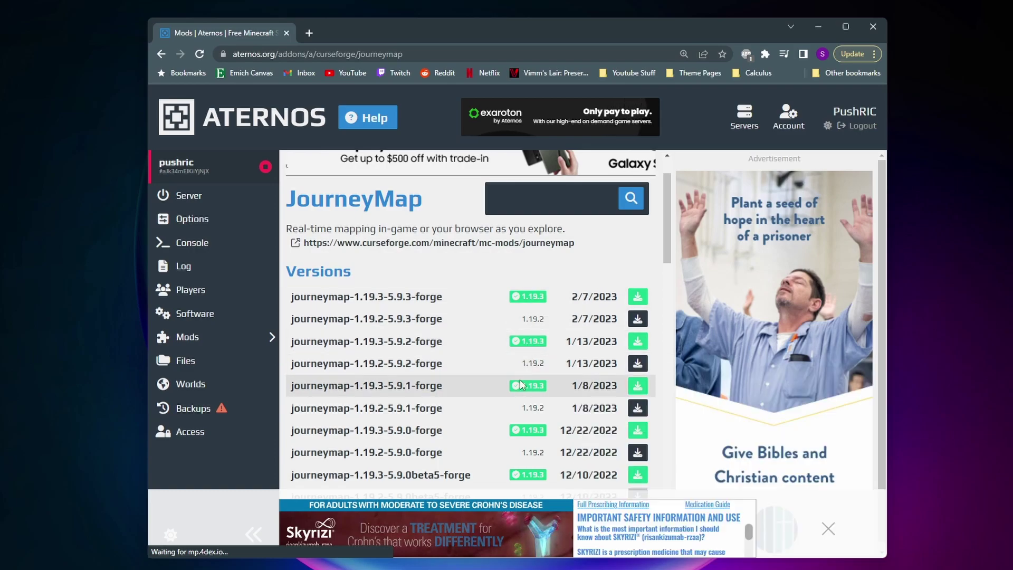
left_click(638, 299)
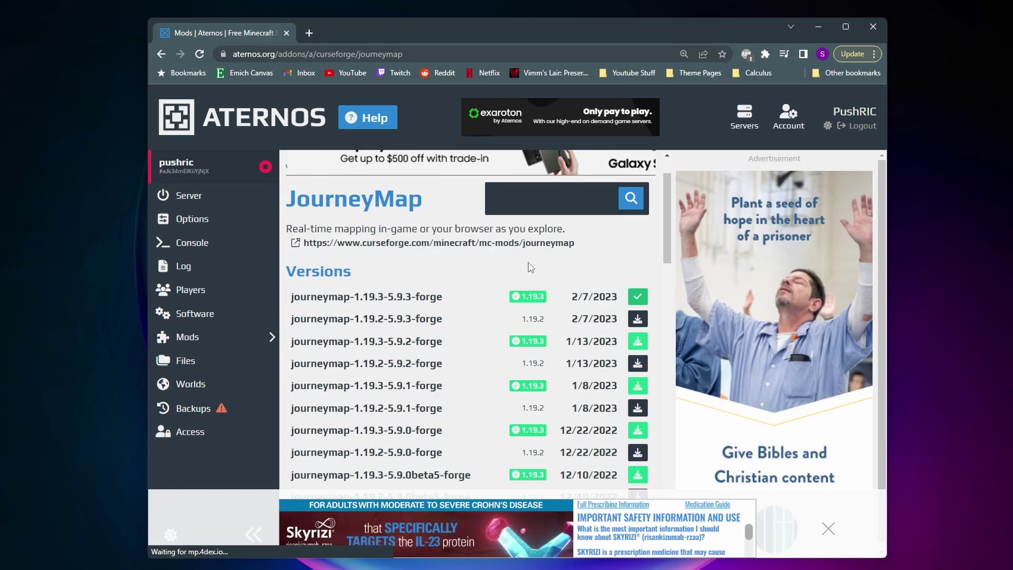
Open JourneyMap's CurseForge page in a new tab and filter its files to Minecraft 1.19
left_click(445, 248)
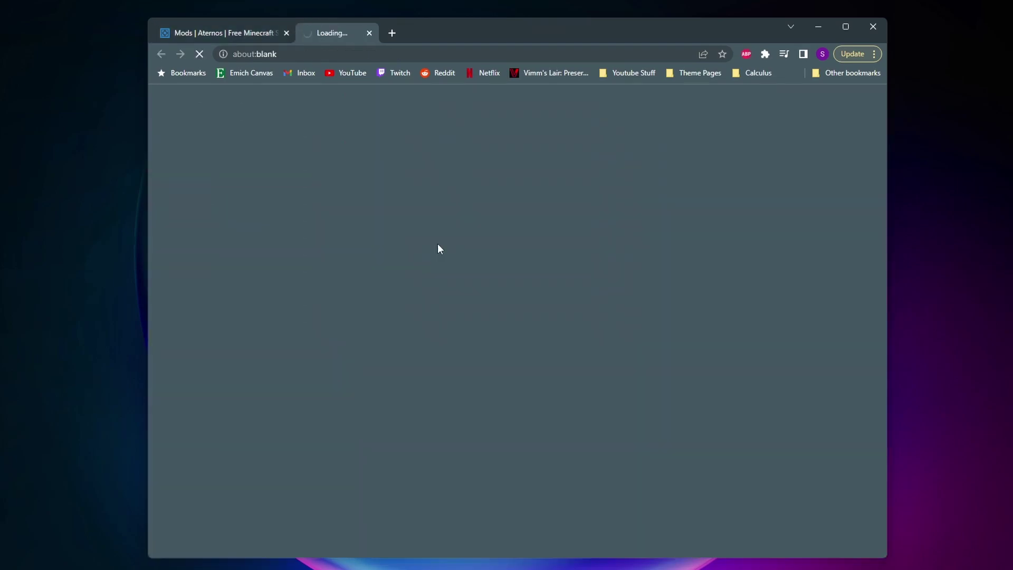
scroll(608, 364, "down", 10)
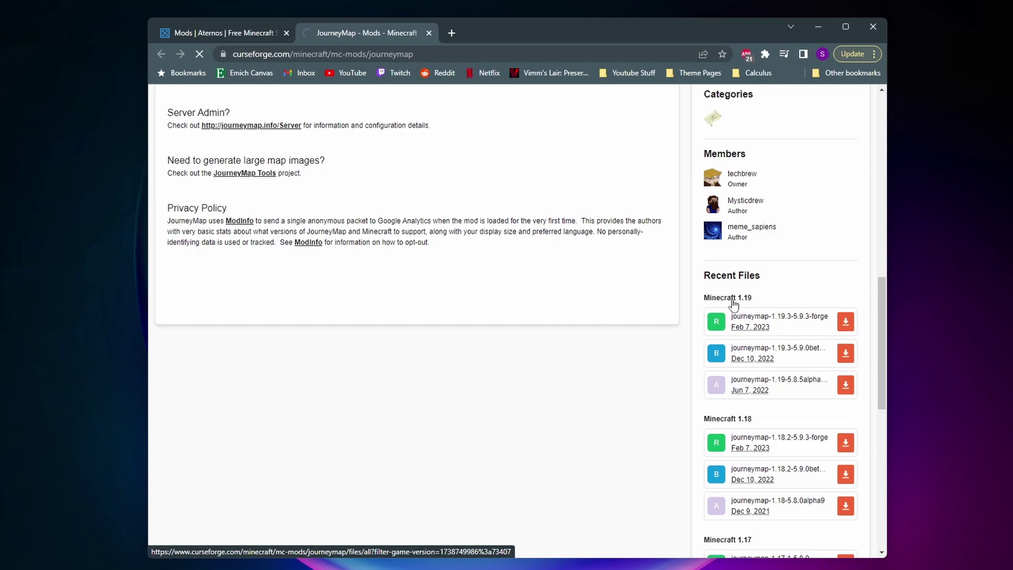
left_click(732, 300)
scroll(543, 353, "down", 2)
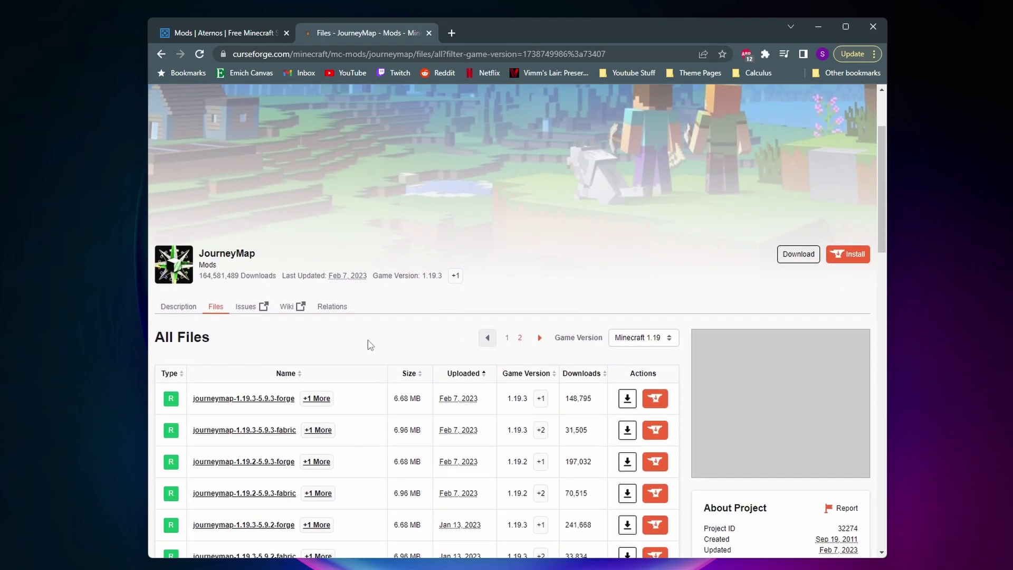
scroll(376, 311, "down", 1)
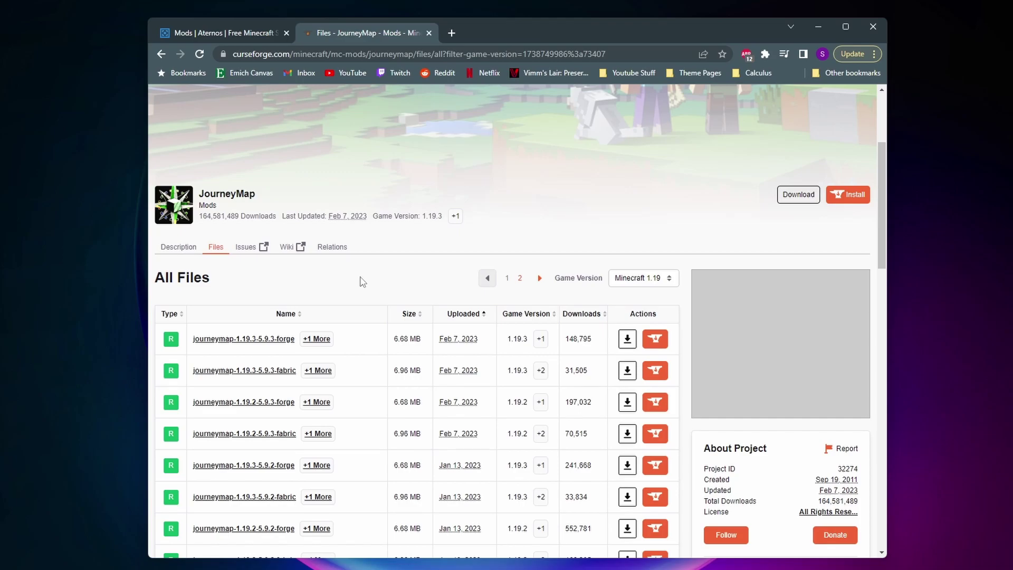
left_click(258, 32)
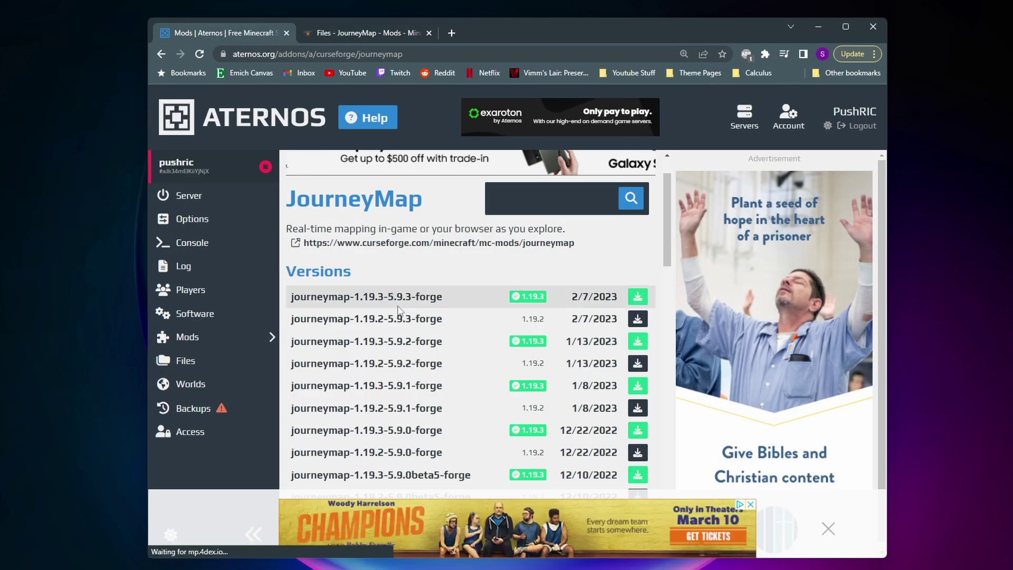
left_click(363, 33)
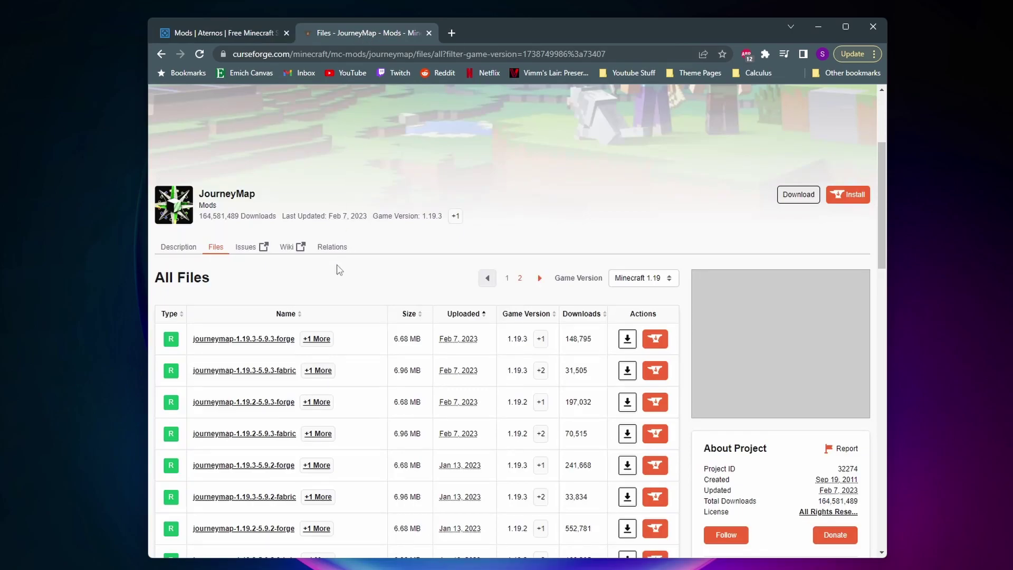
Download journeymap-1.19.3-5.9.3-forge from CurseForge, then search the Aternos mods for 'plenty'
left_click(627, 339)
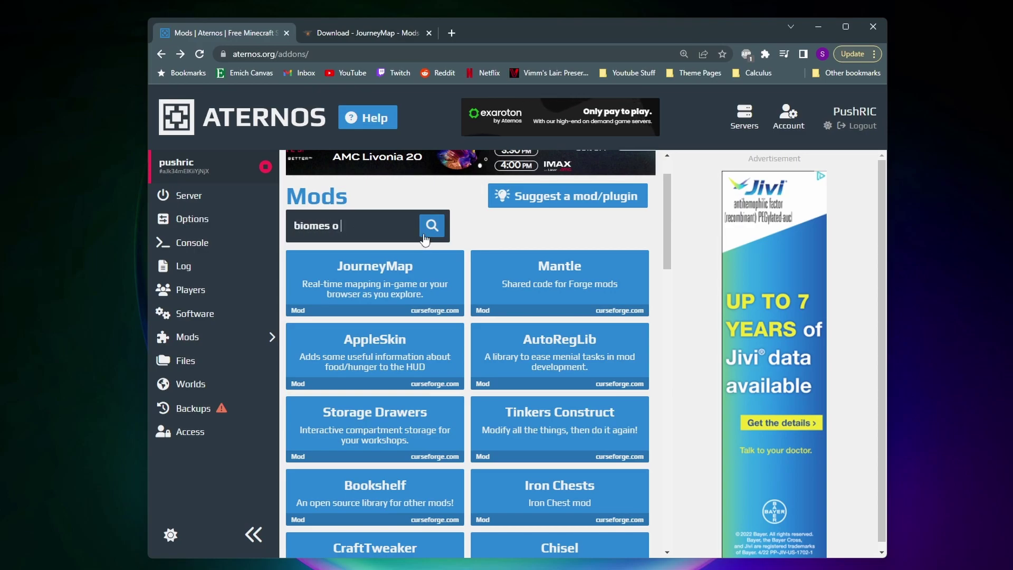
type("plenty")
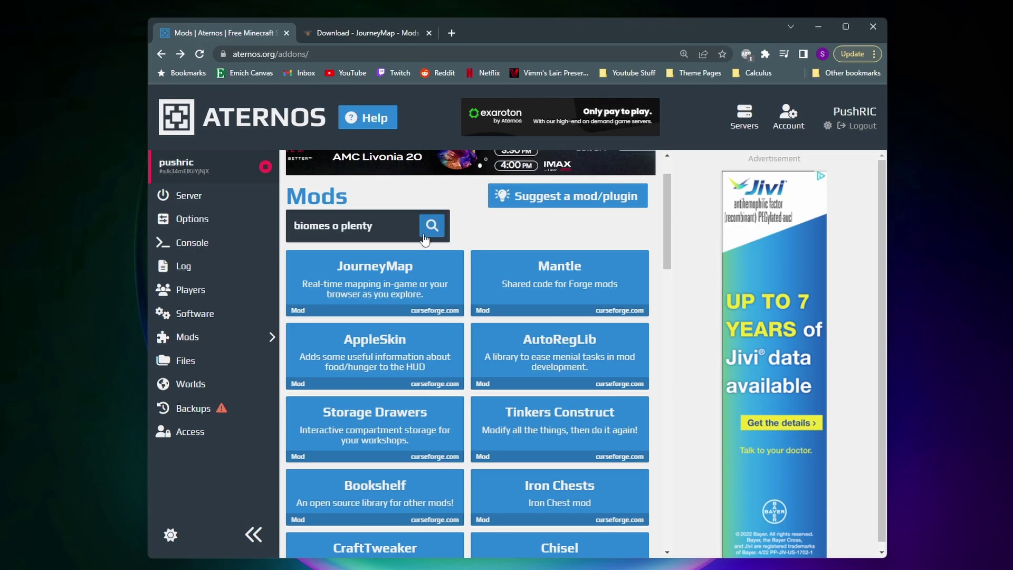
left_click(424, 236)
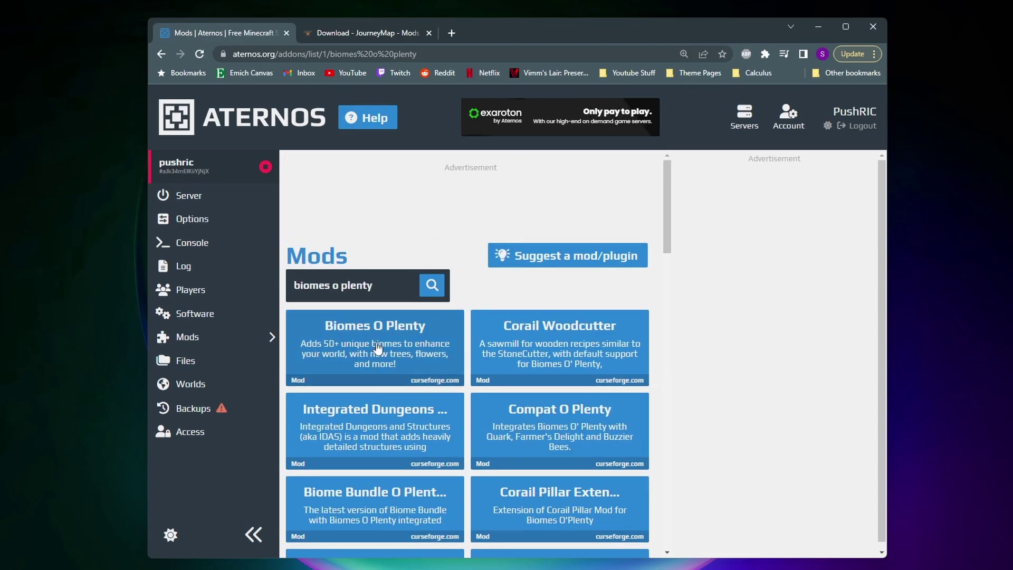
Open the Biomes O' Plenty mod page and review its required TerraBlender Forge dependency
left_click(367, 345)
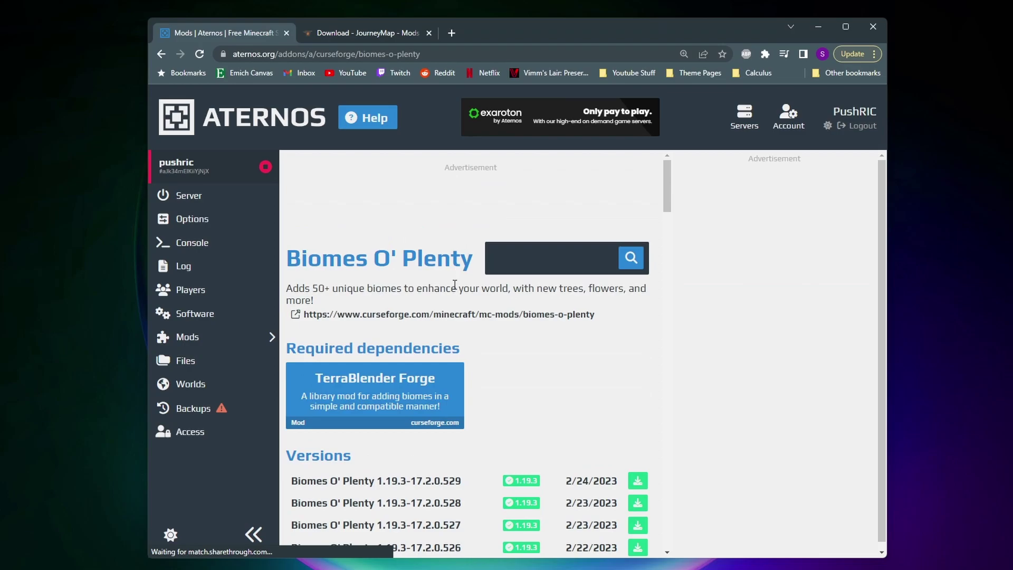
scroll(492, 319, "down", 1)
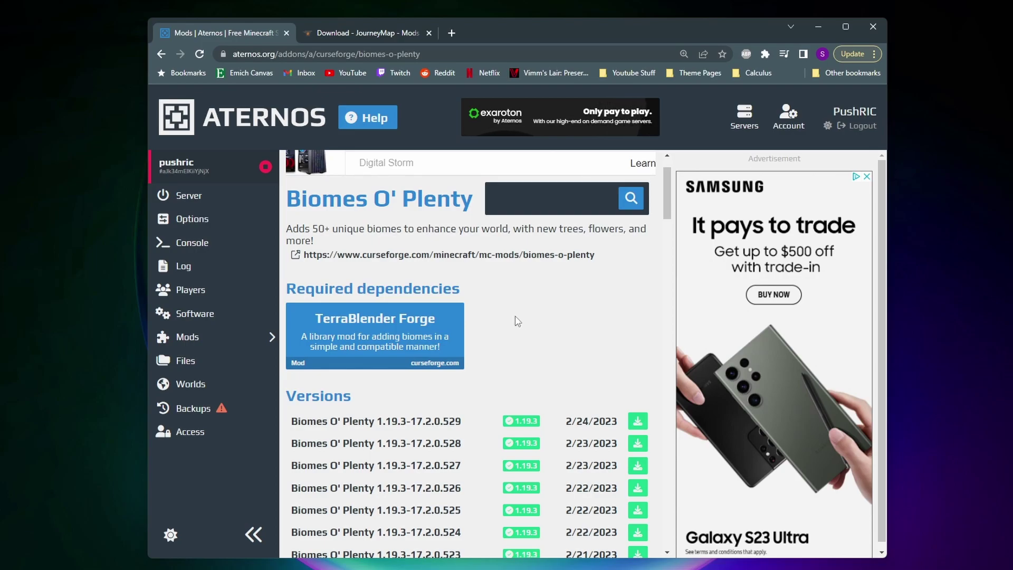
left_click_drag(475, 301, 353, 297)
left_click(520, 328)
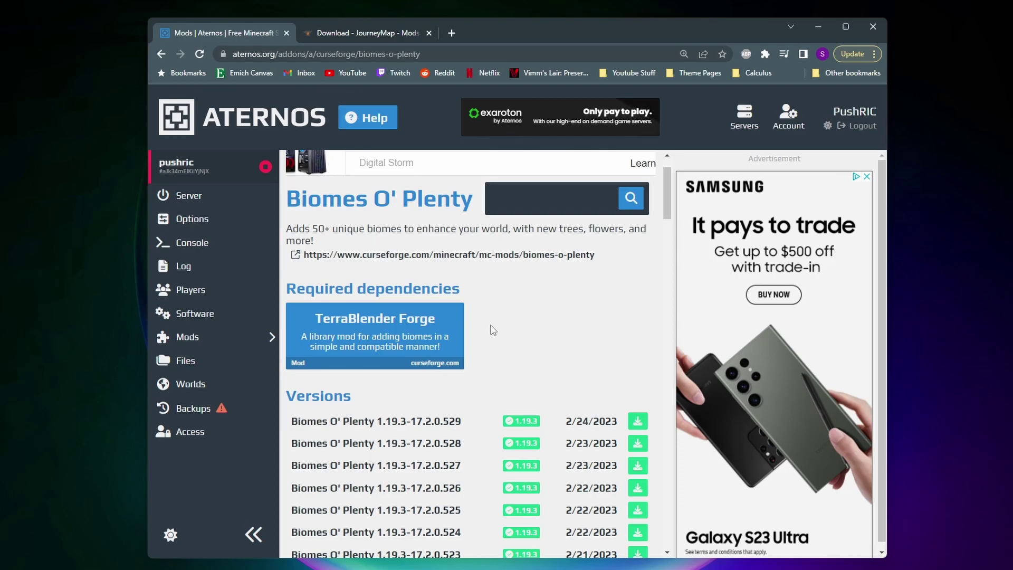
Open TerraBlender Forge's CurseForge file list in a new tab, filtered to Minecraft 1.19
left_click(411, 323)
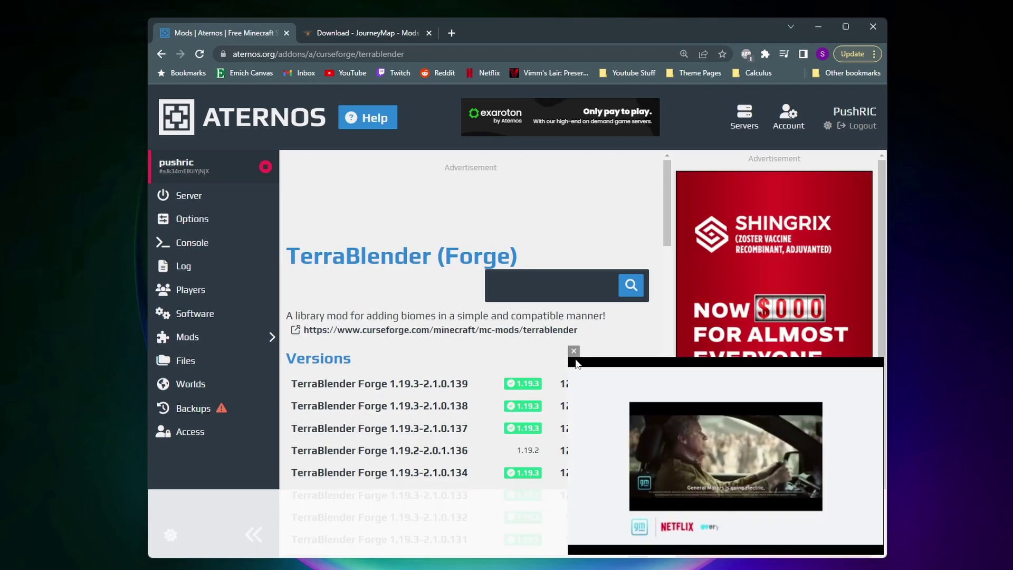
left_click(574, 352)
left_click(568, 330)
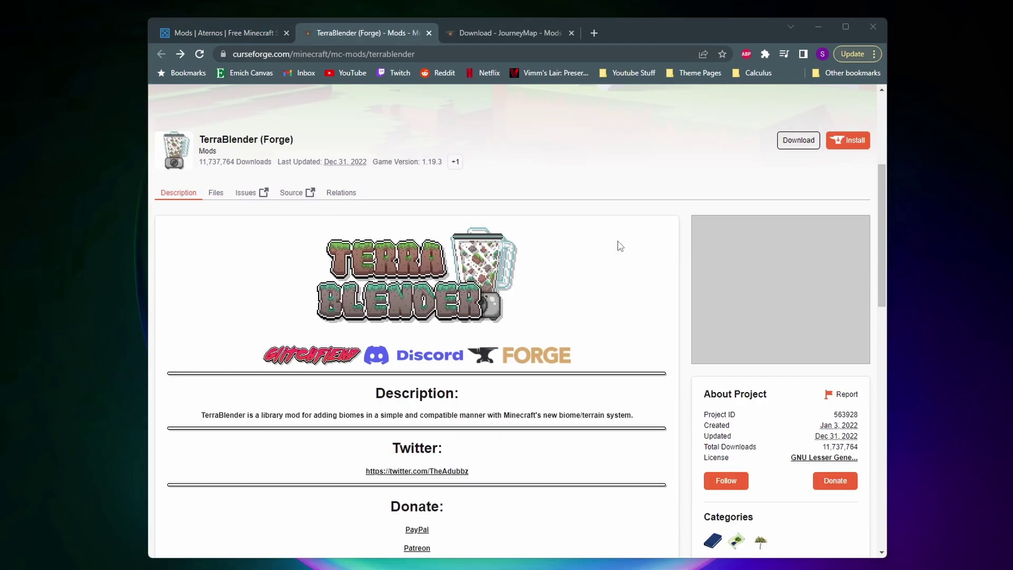
scroll(620, 246, "down", 8)
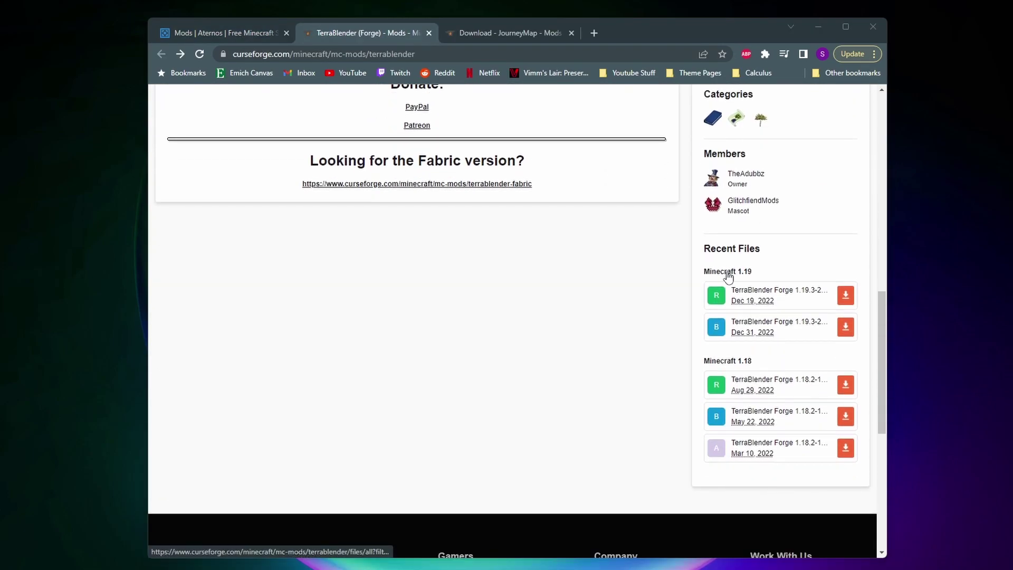
left_click(729, 275)
scroll(621, 277, "down", 2)
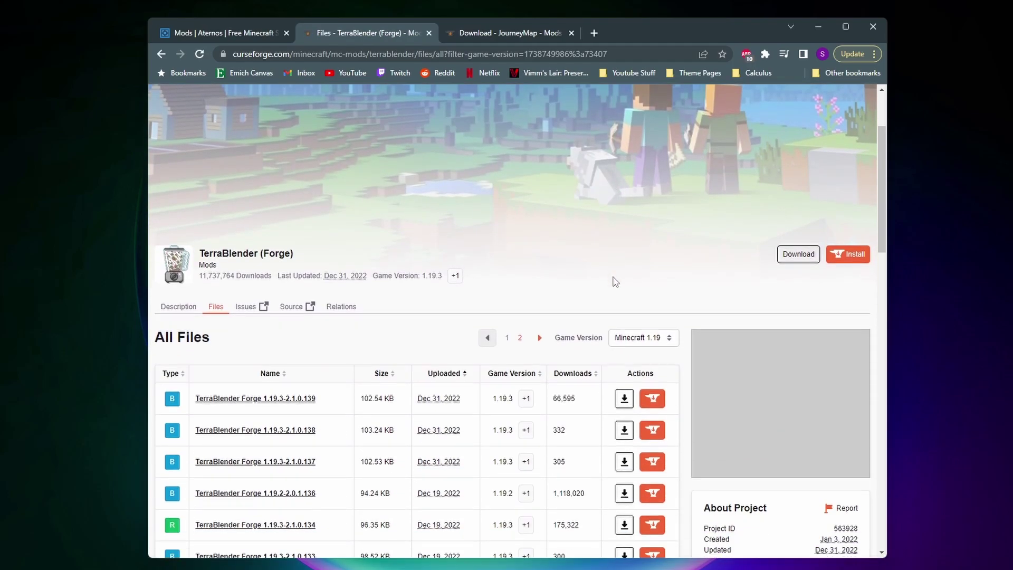
Download TerraBlender 1.19.3-2.1.0.139, then install and download Biomes O' Plenty 1.19.3-17.2.0.529
left_click(624, 400)
key("ctrl+1")
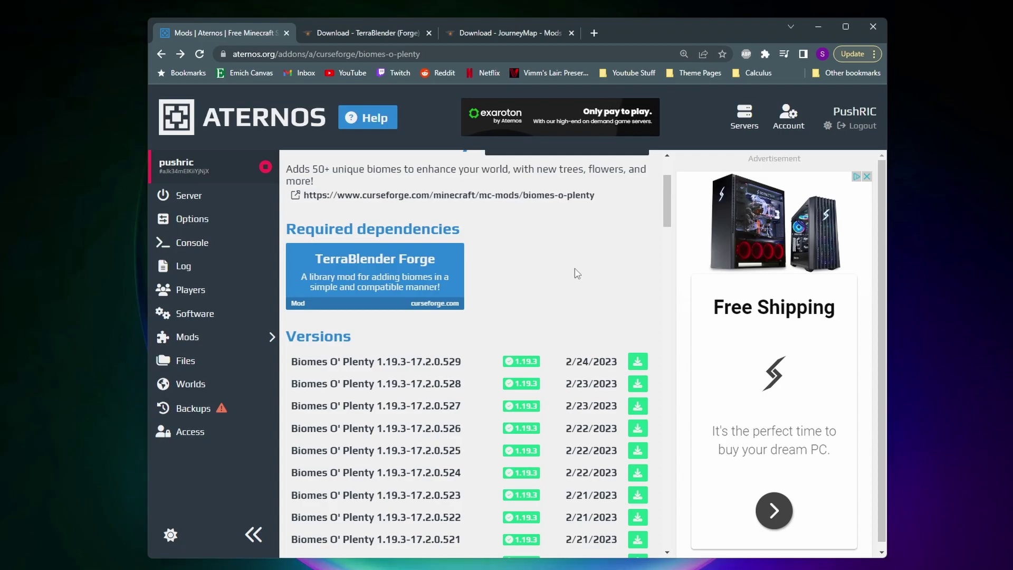
left_click(636, 362)
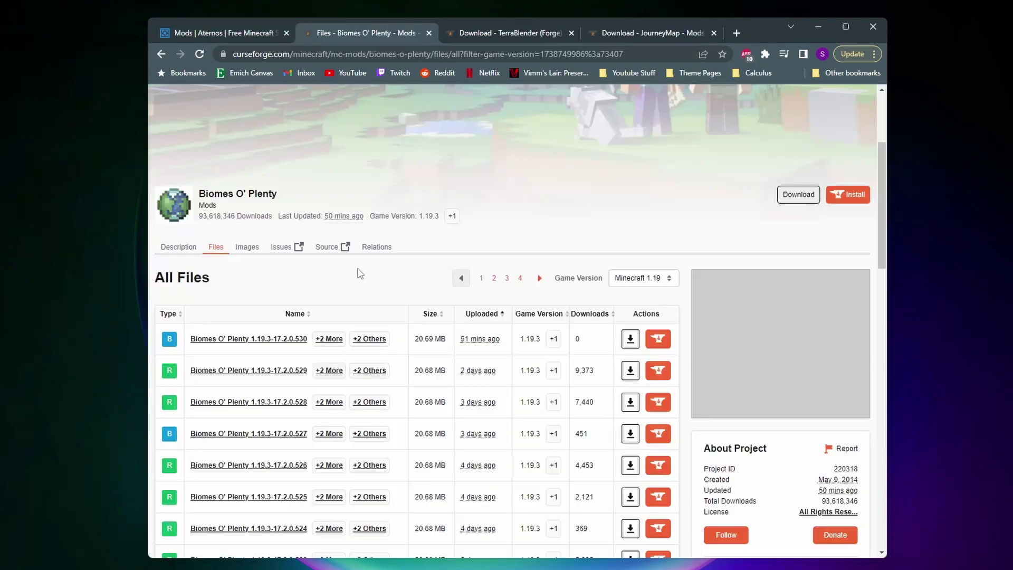
left_click(630, 371)
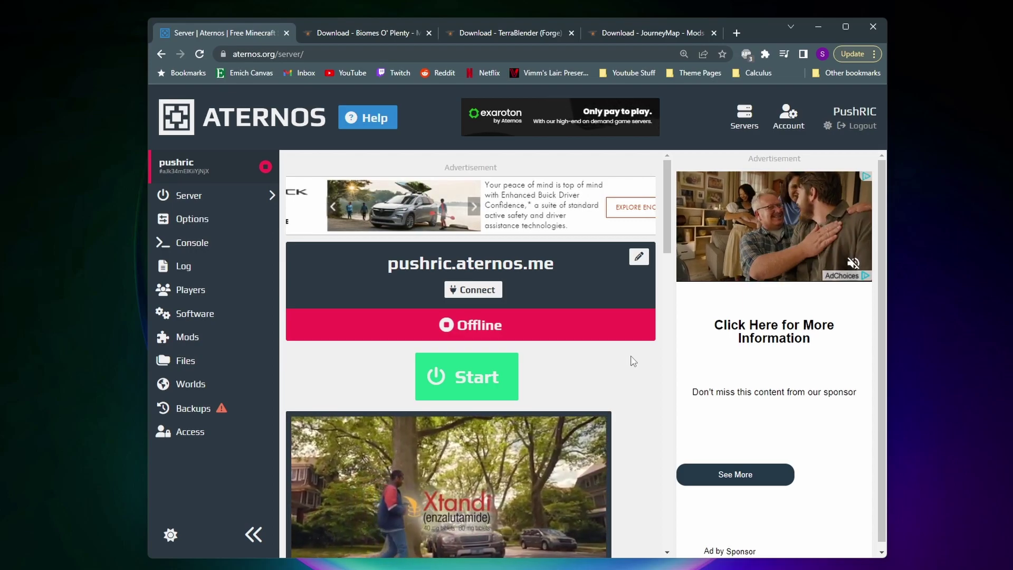
Check the TerraBlender, JourneyMap and Biomes O' Plenty jars on the desktop, then return to the Forge downloads page
key("super+d")
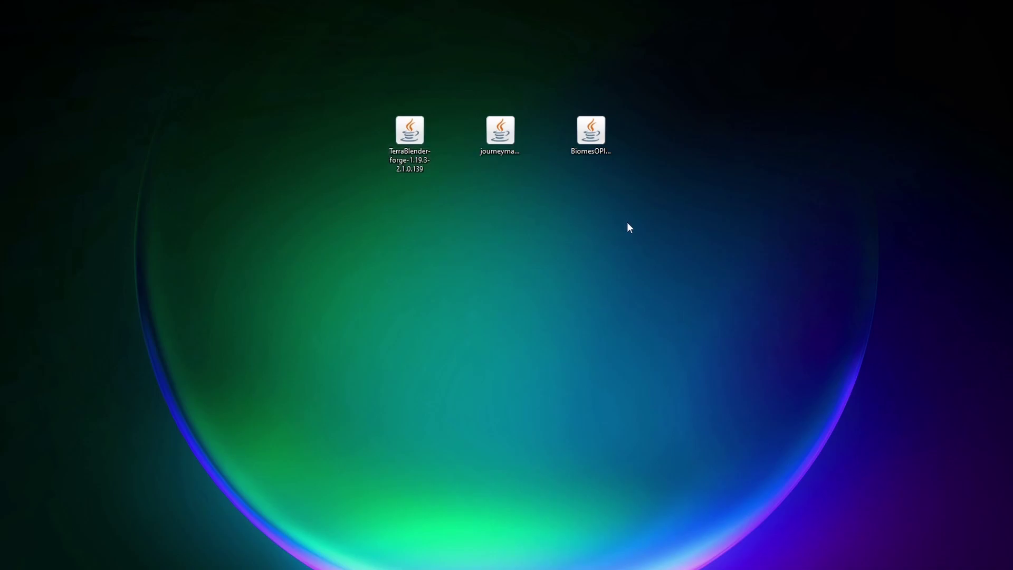
left_click_drag(620, 210, 359, 106)
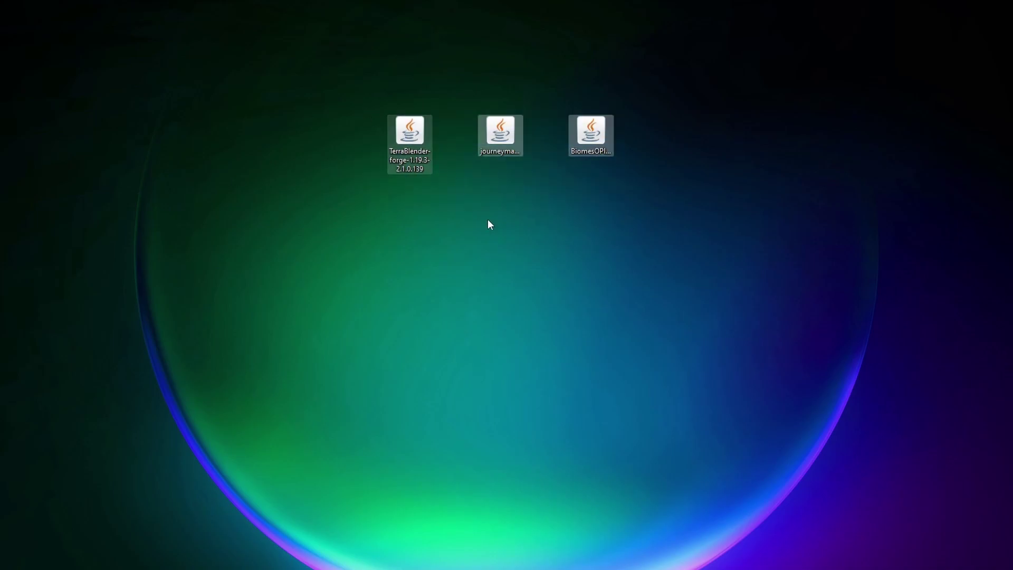
left_click(518, 270)
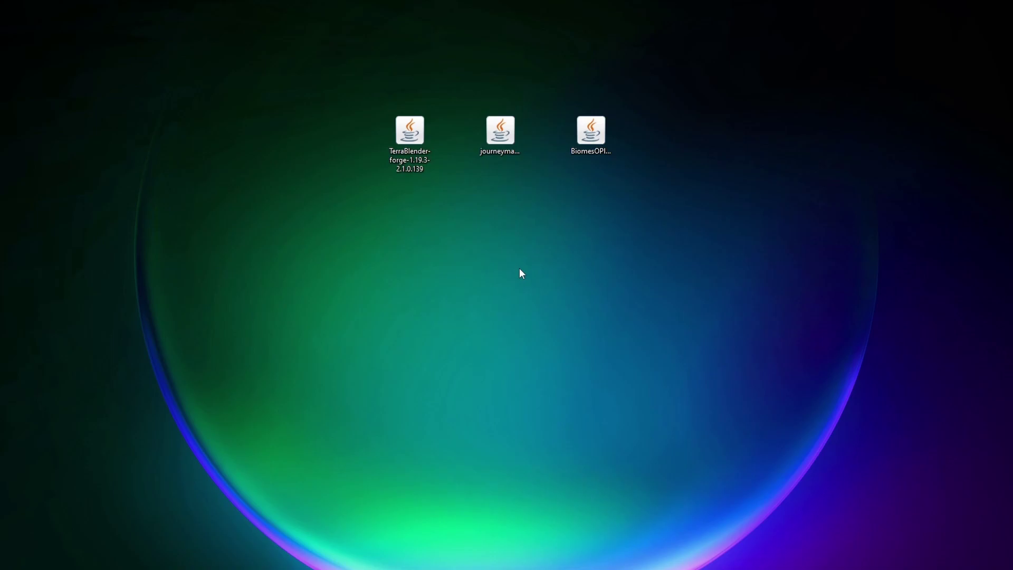
key("alt+Tab")
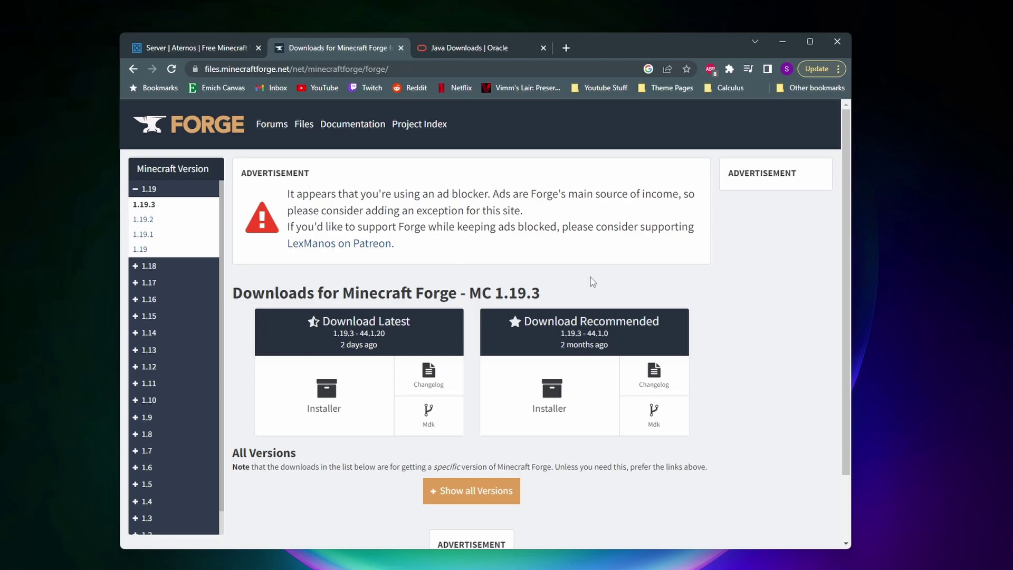
Confirm the server's Forge version, then download the matching 1.19.3-44.1.20 installer, skipping the ad
left_click(196, 45)
scroll(494, 275, "down", 3)
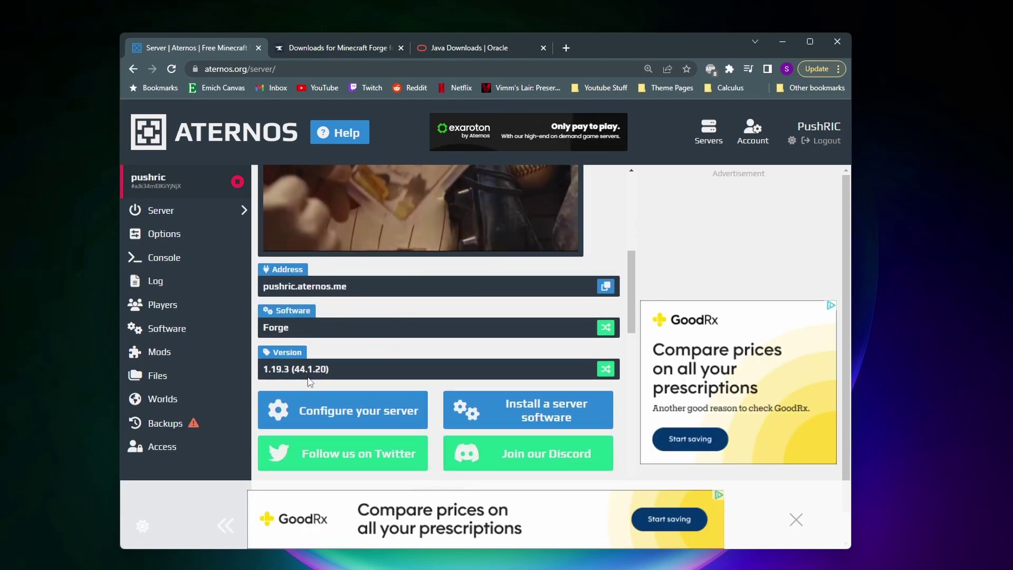
left_click(319, 49)
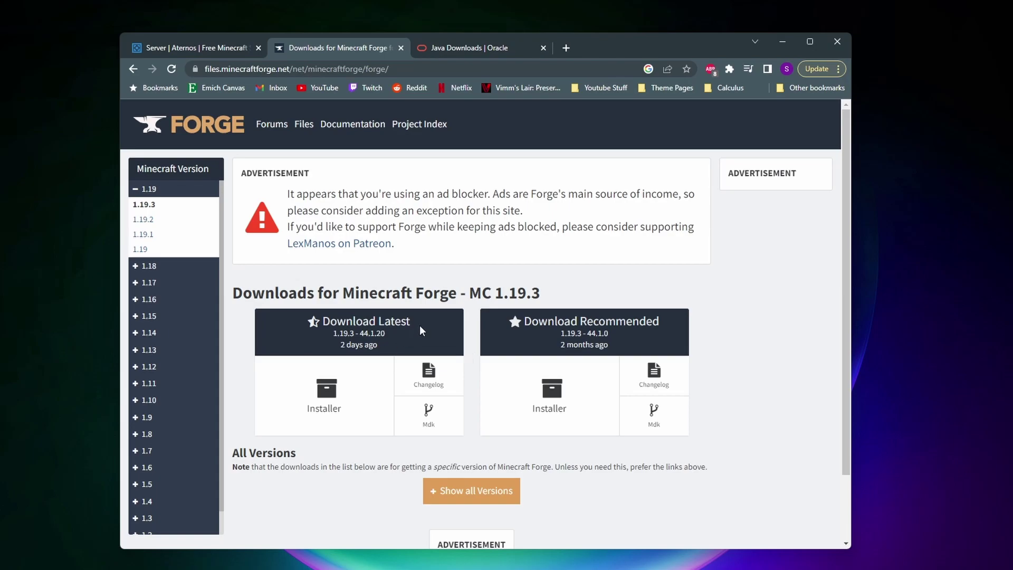
left_click(328, 394)
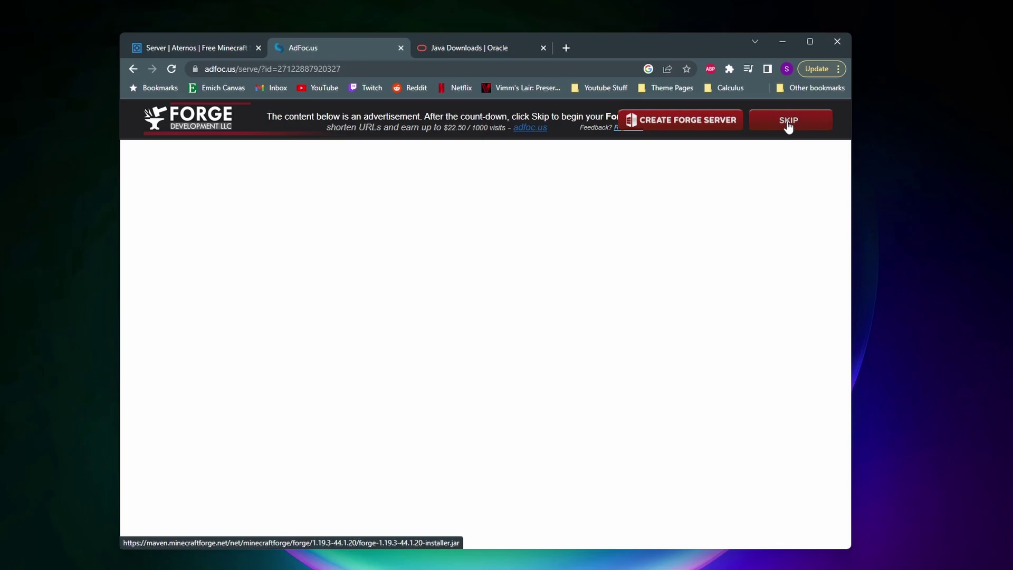
left_click(789, 125)
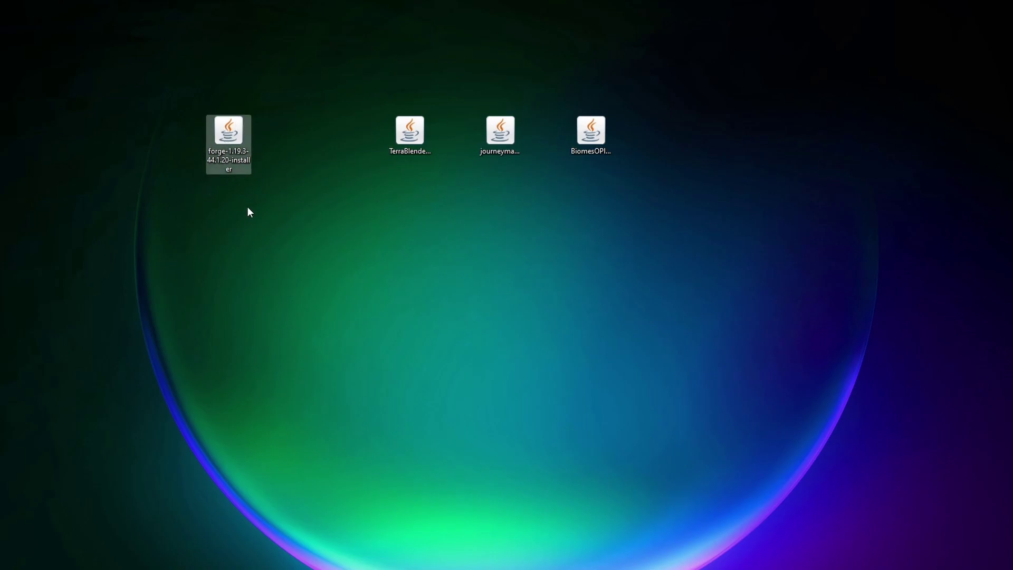
Check the Open with options for the Forge installer jar on the desktop
right_click(230, 150)
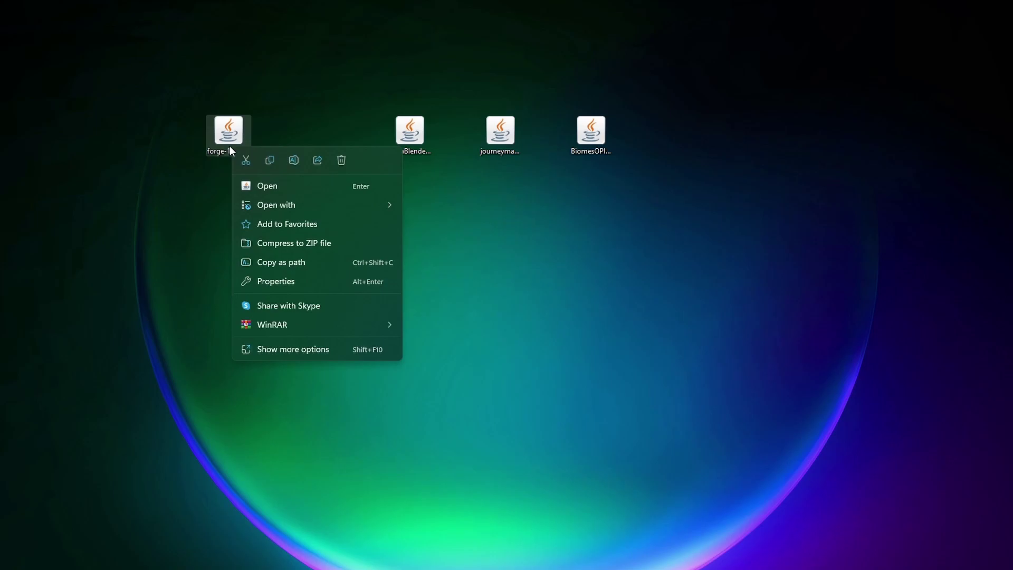
mouse_move(275, 212)
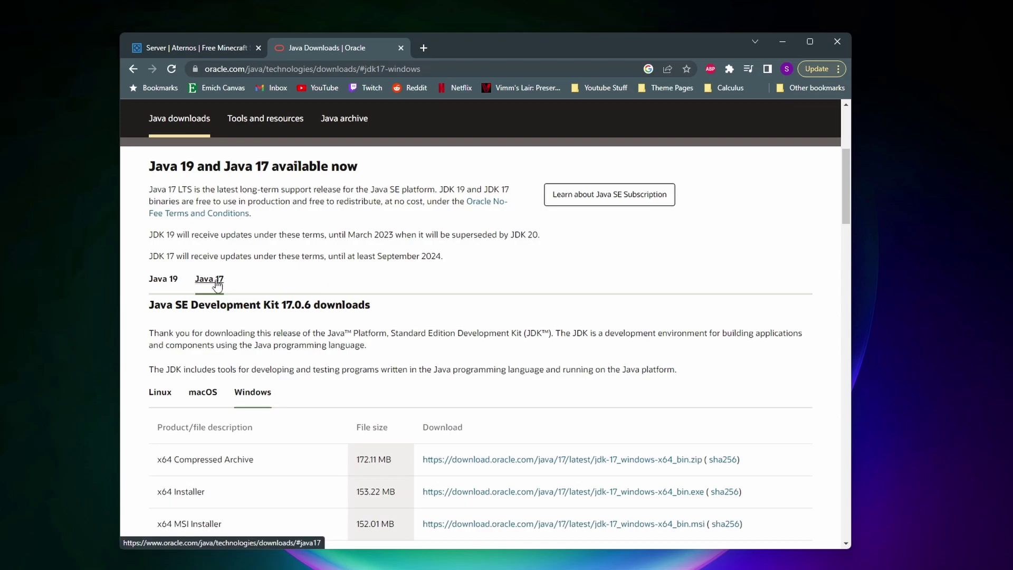
Scroll to the Windows downloads and highlight the Java 17 x64 Installer option
scroll(213, 284, "down", 1)
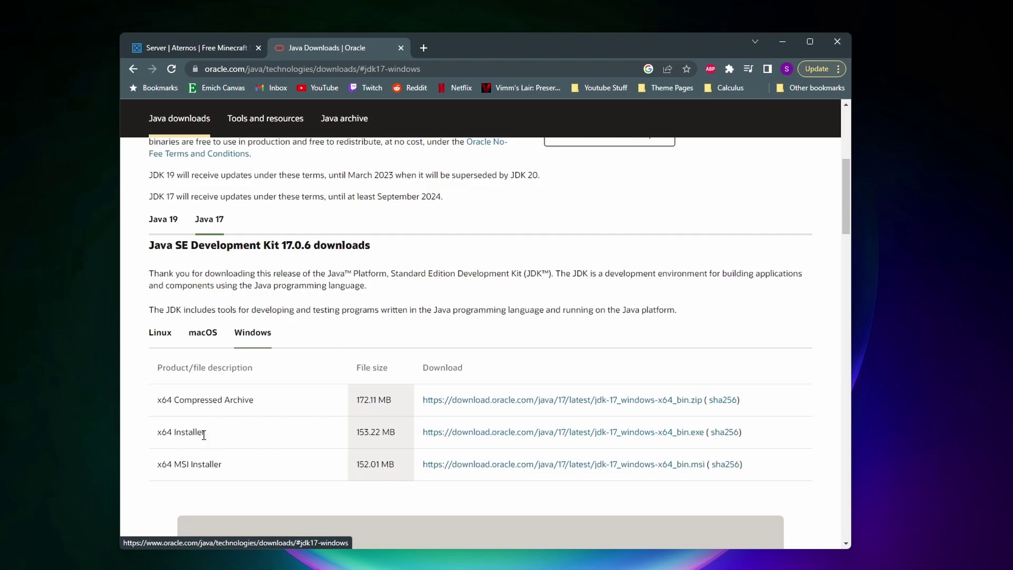
left_click_drag(204, 434, 159, 437)
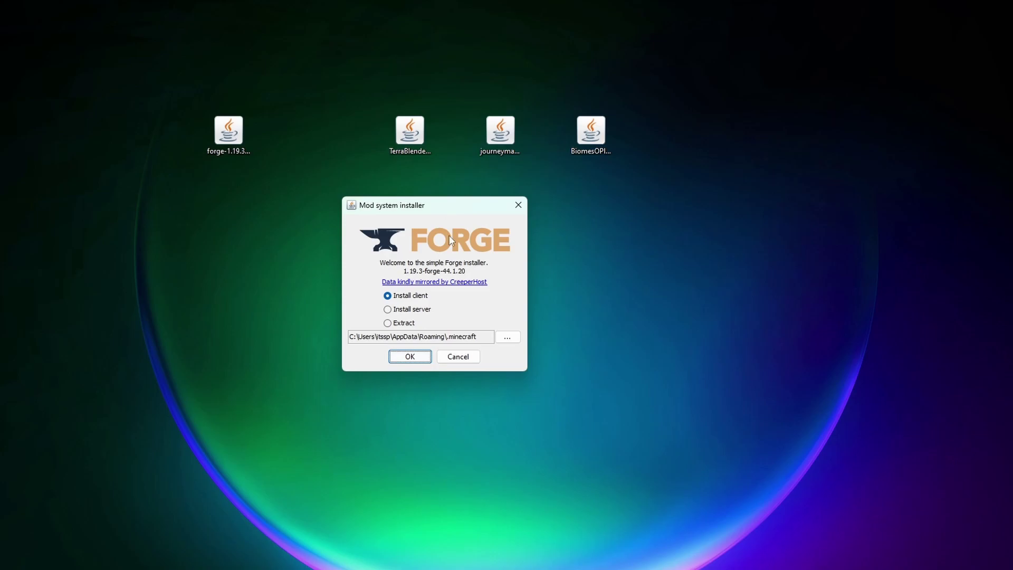
Install the Forge 1.19.3-forge-44.1.20 client profile, then delete the installer jar from the desktop
left_click(417, 356)
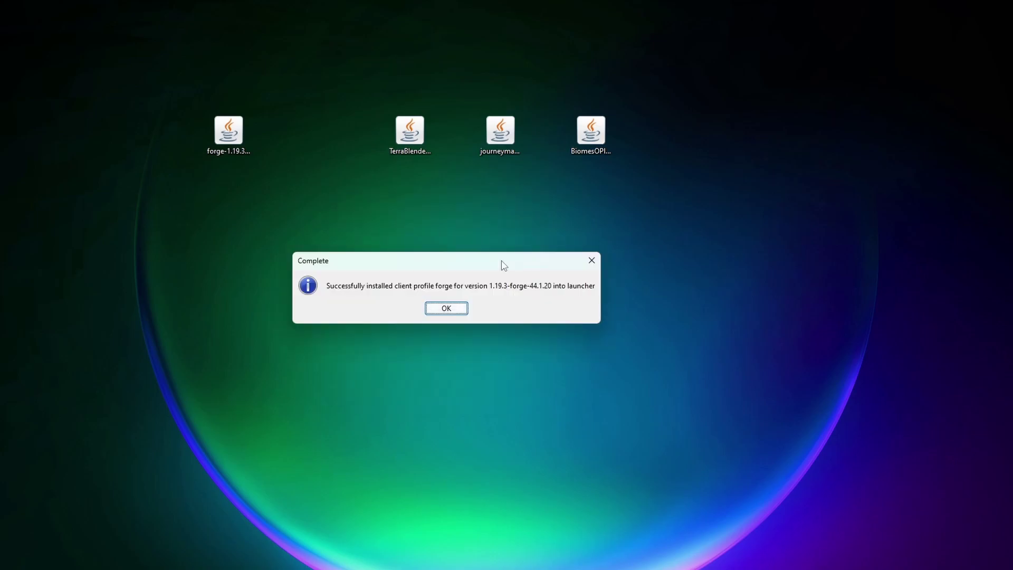
left_click(447, 308)
right_click(226, 138)
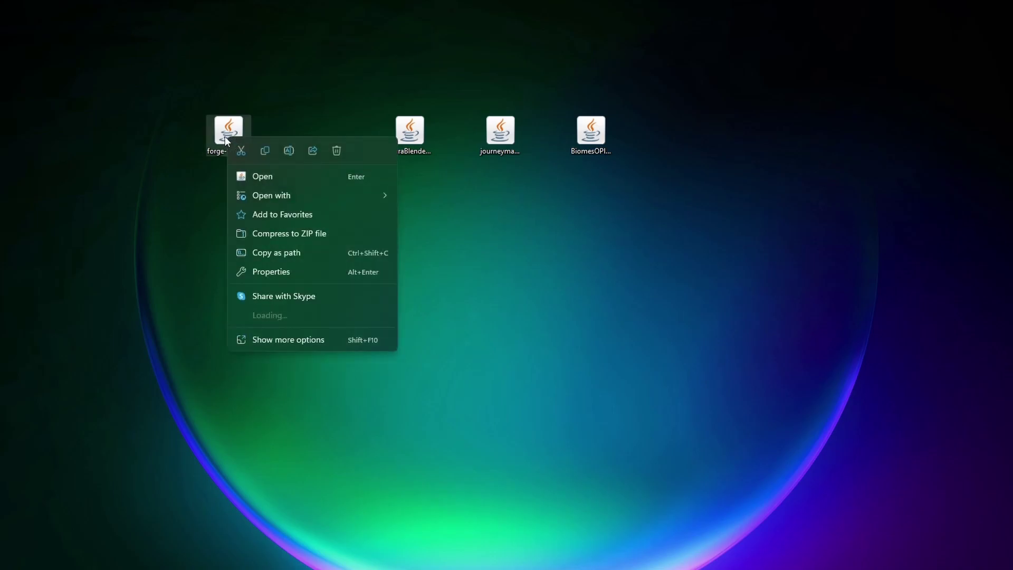
left_click(338, 151)
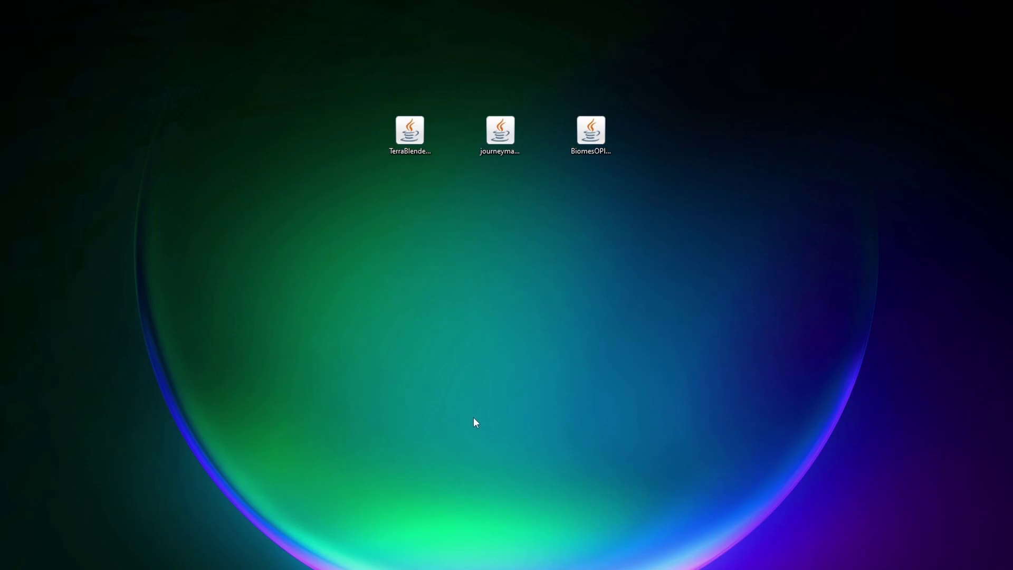
Open the AppData Roaming folder through the Run dialog using %appdata%
key("super")
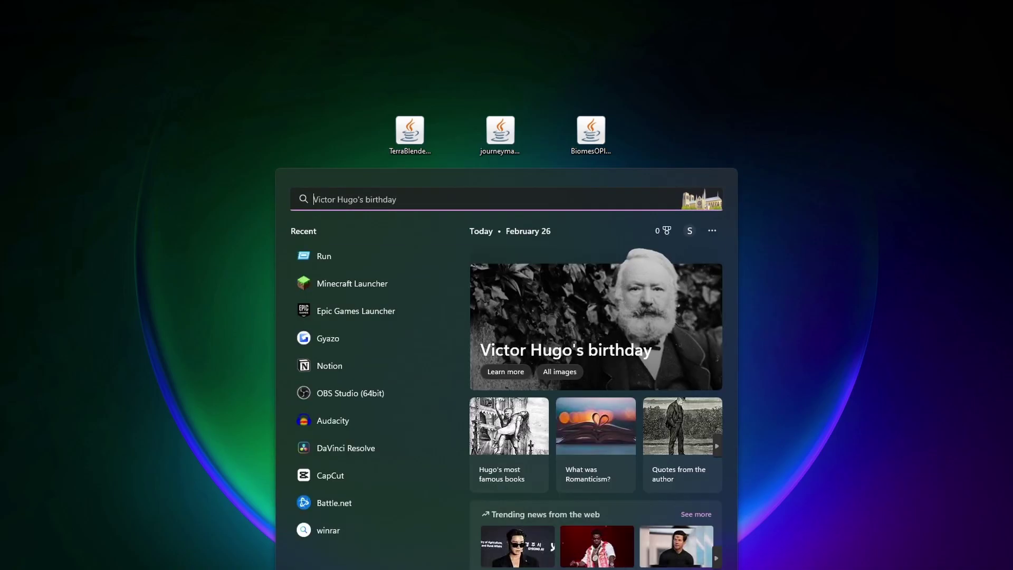
type("run")
left_click(343, 291)
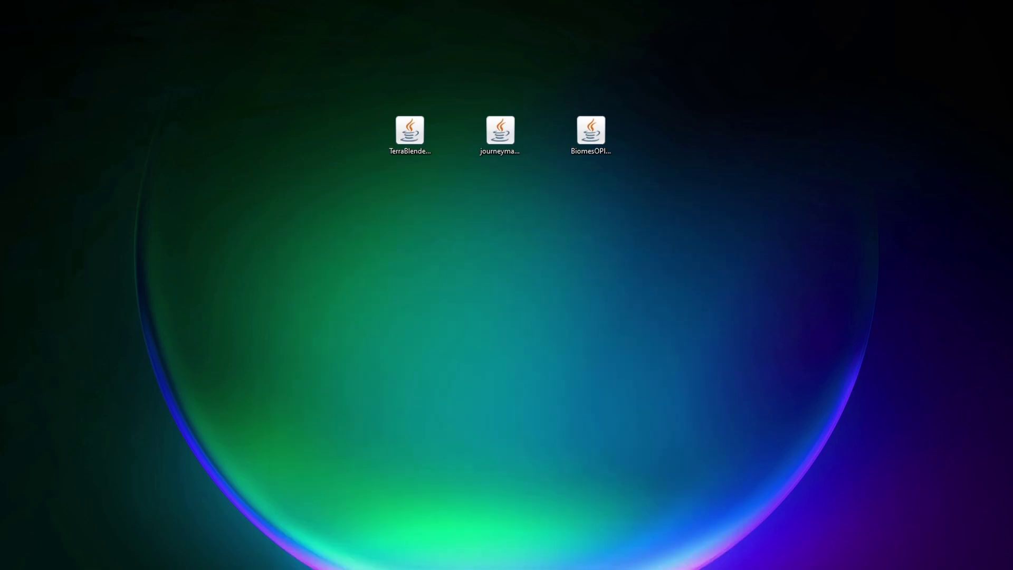
left_click_drag(510, 320, 502, 215)
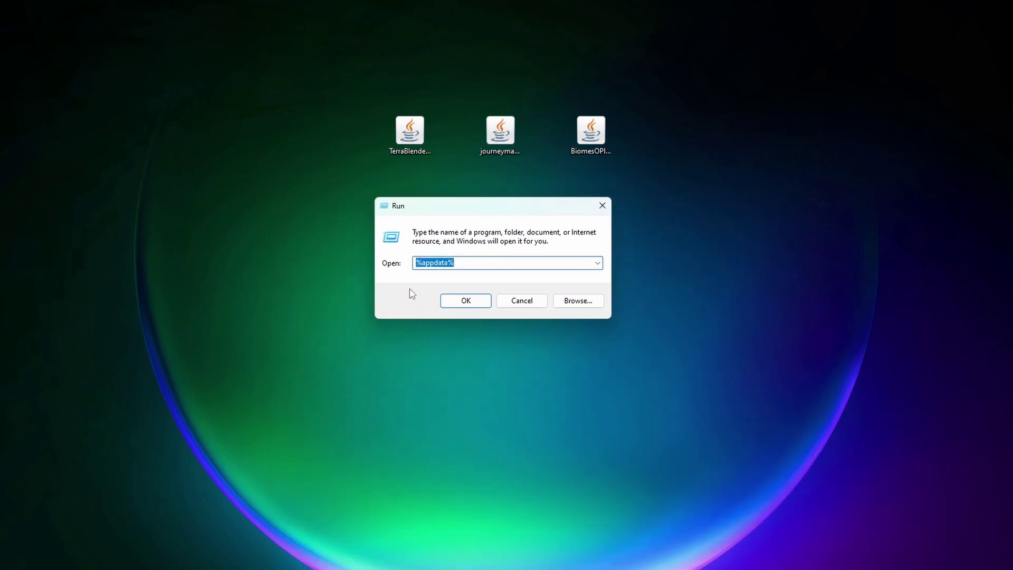
left_click(452, 302)
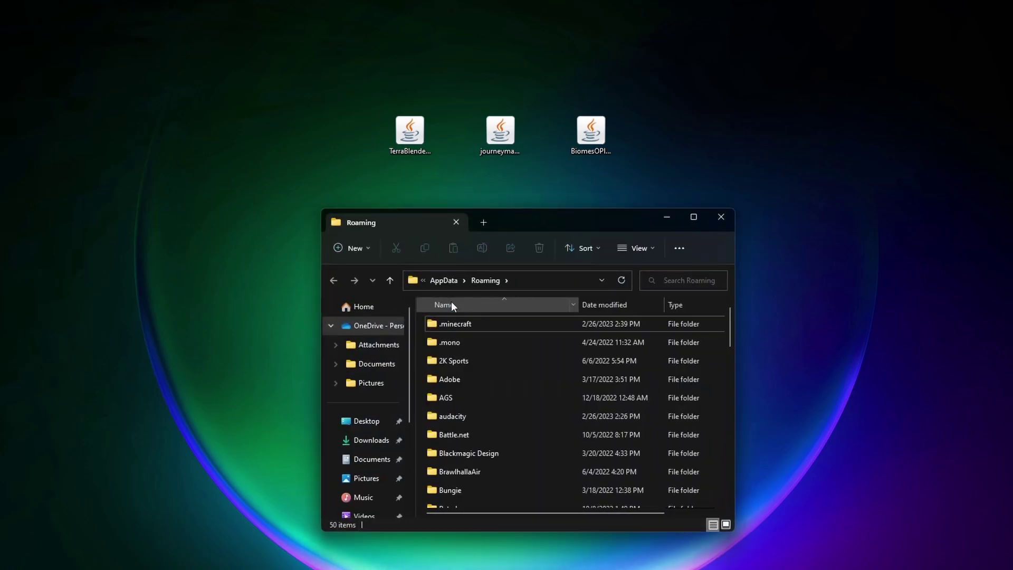
Open .minecraft\mods and drag the three mod jars from the desktop into it
double_click(485, 323)
scroll(514, 336, "down", 2)
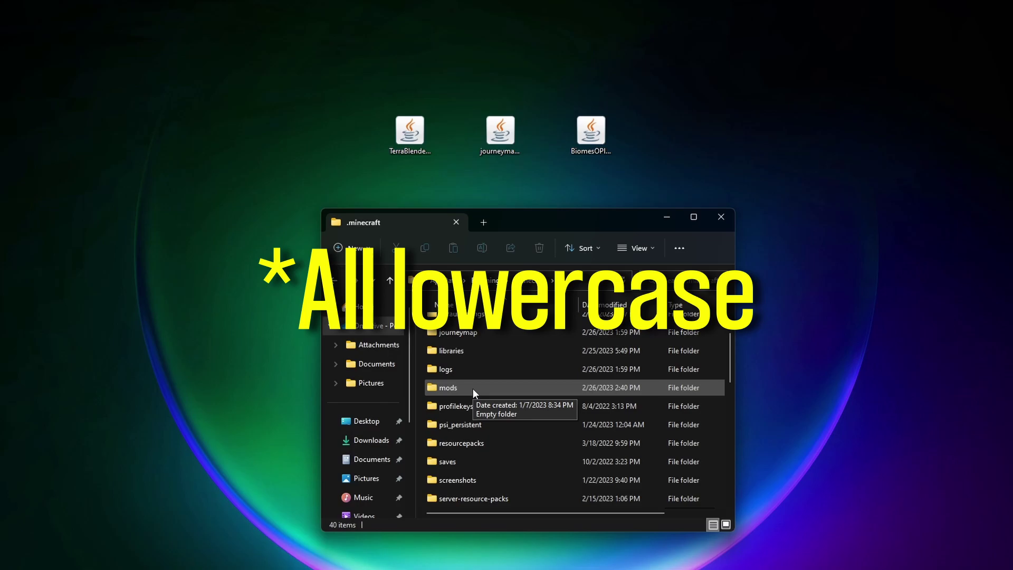
double_click(473, 388)
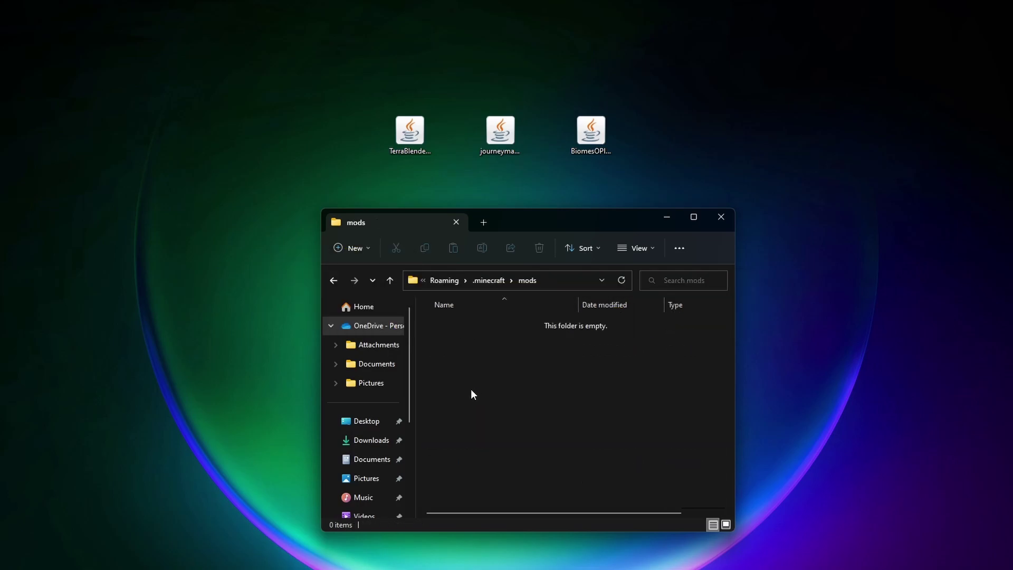
left_click_drag(319, 91, 686, 160)
left_click_drag(501, 135, 508, 372)
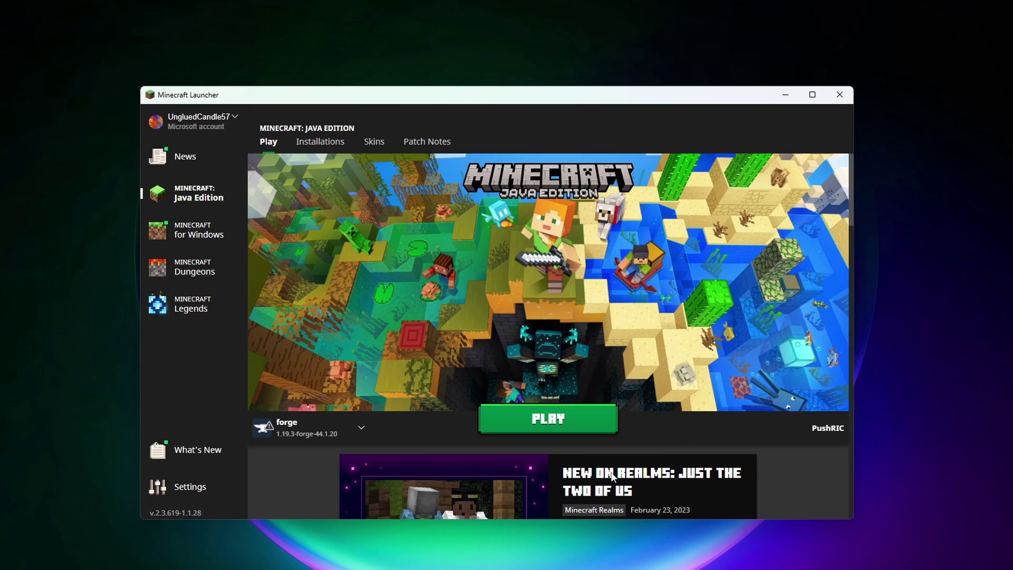
Keep the forge 1.19.3-forge-44.1.20 installation selected, toggle the Modded filter, and launch it
left_click(290, 438)
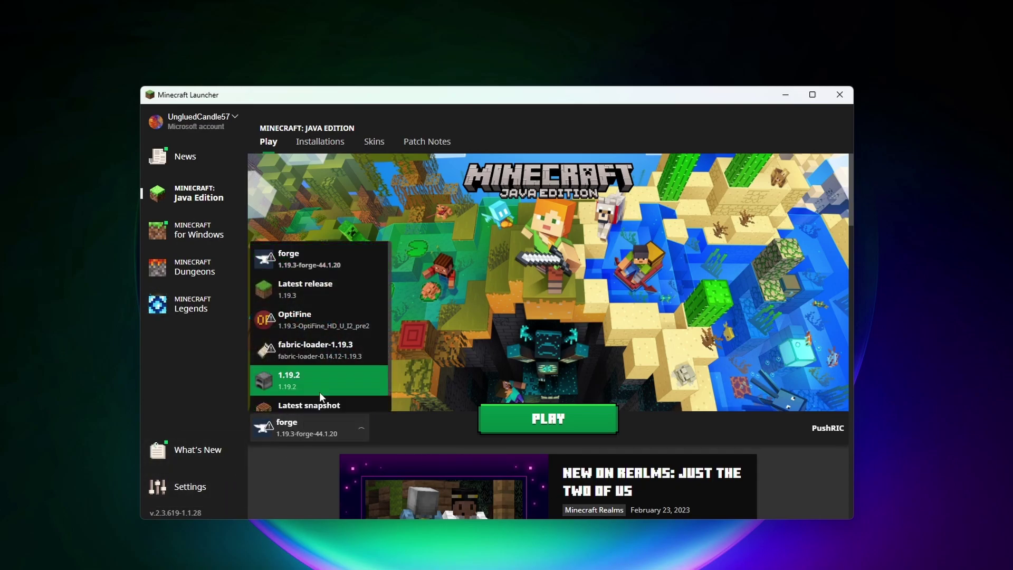
left_click(309, 261)
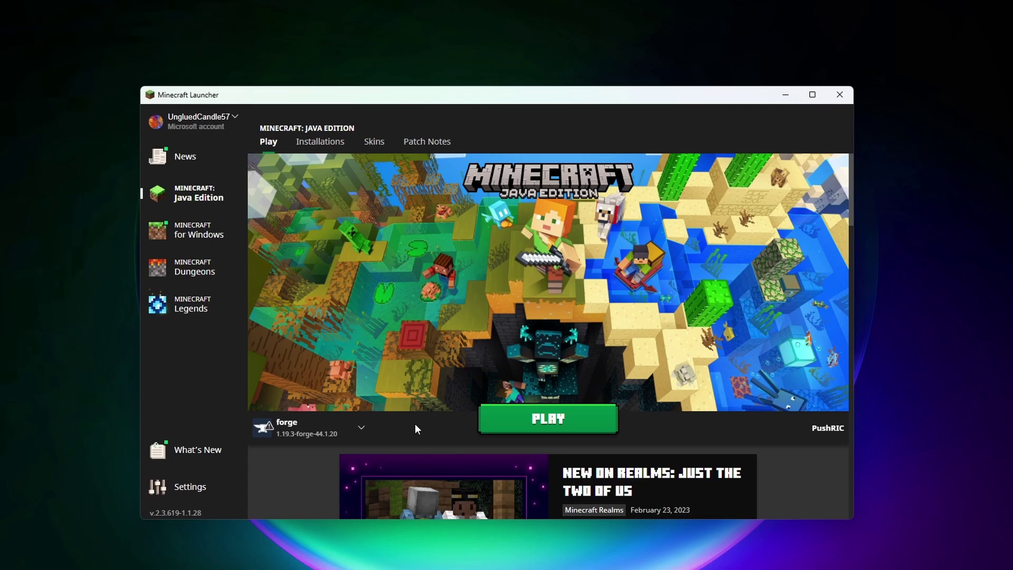
left_click(326, 147)
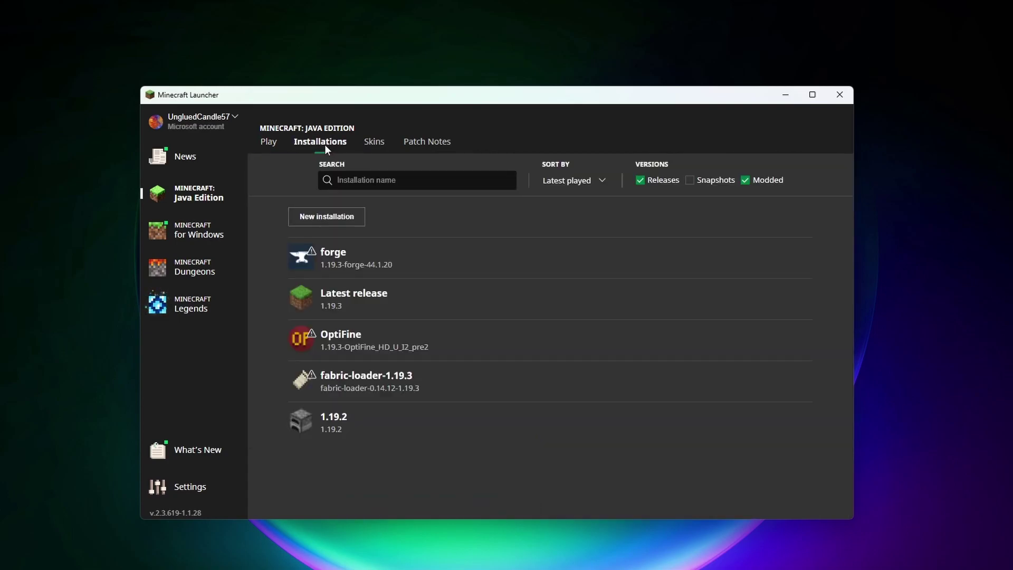
left_click(744, 181)
left_click(745, 180)
mouse_move(380, 264)
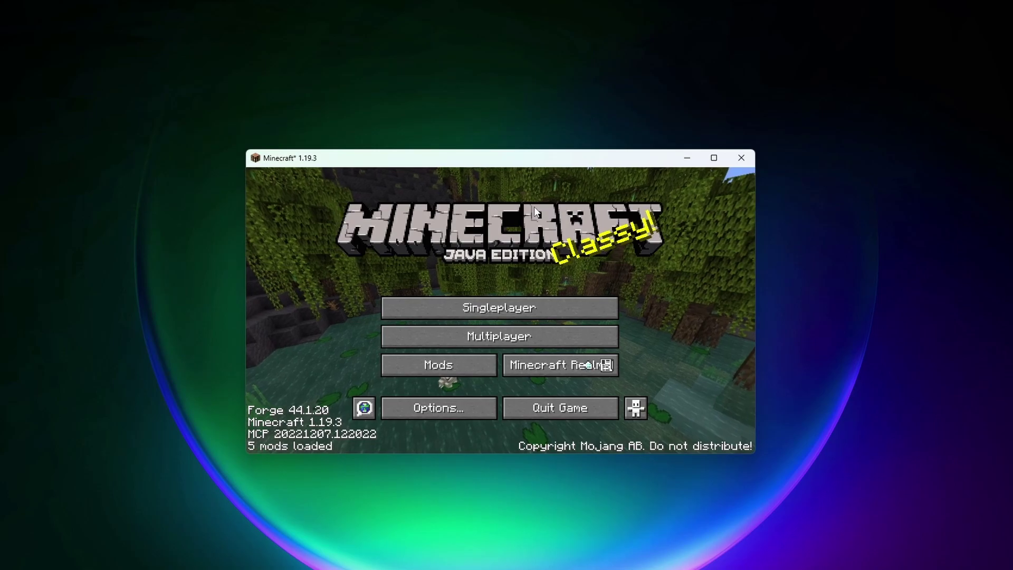
Review the list of loaded mods on the title screen
left_click(444, 365)
scroll(316, 295, "down", 1)
scroll(316, 295, "up", 1)
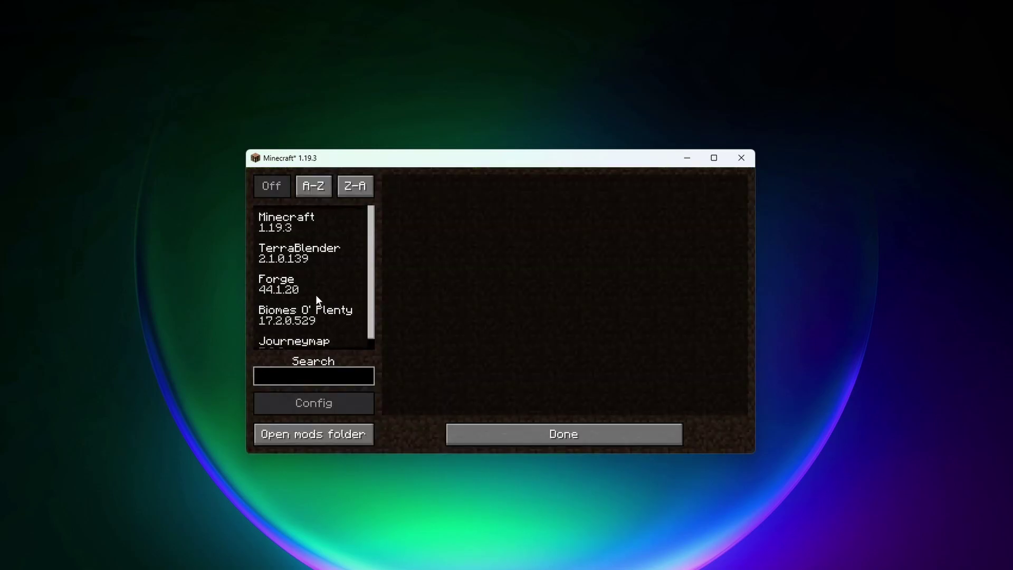
scroll(318, 299, "down", 1)
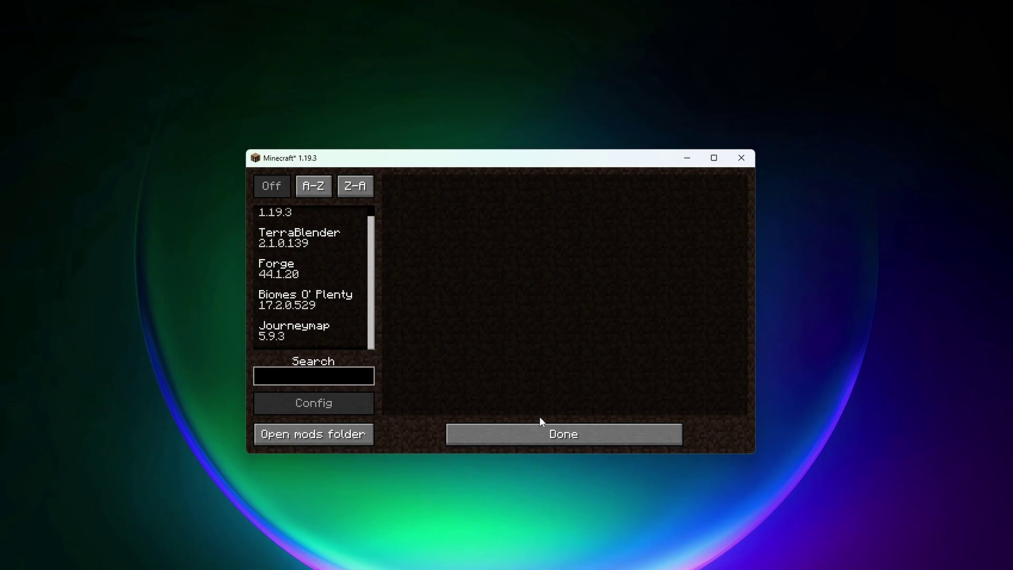
left_click(549, 429)
Join the Minecraft Server from Multiplayer and walk forward through the Wasteland biome
left_click(490, 337)
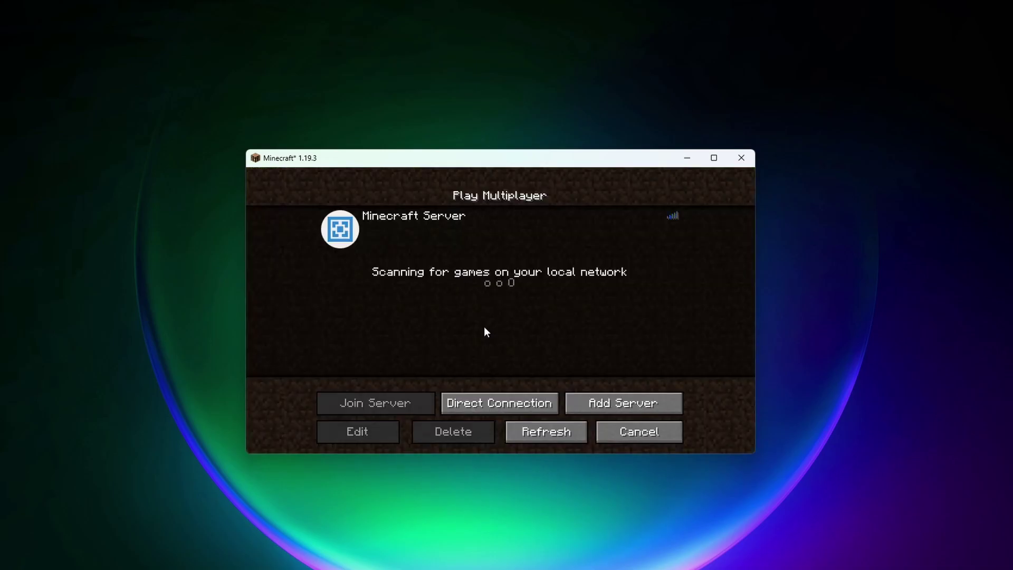
left_click(446, 238)
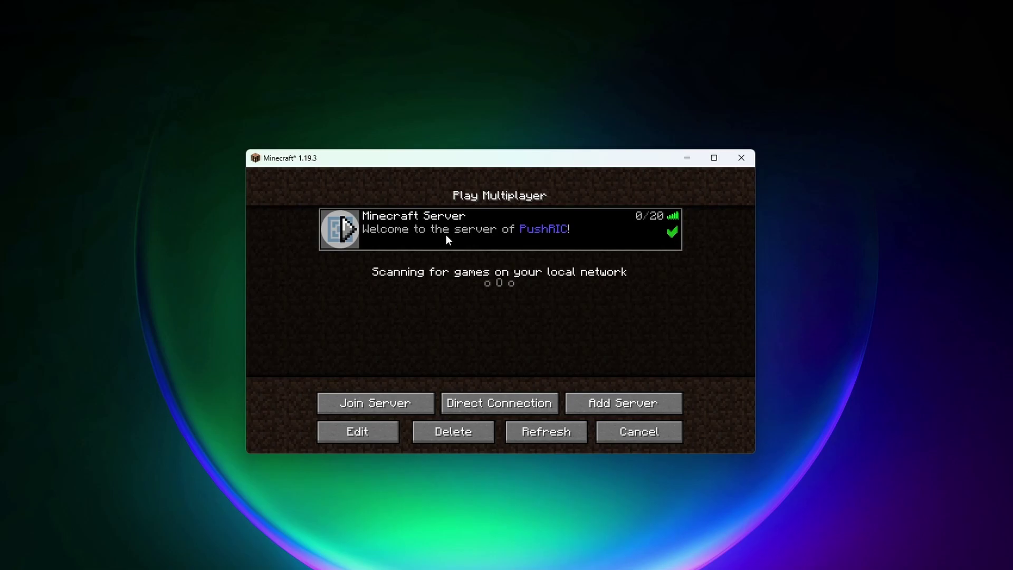
left_click(420, 401)
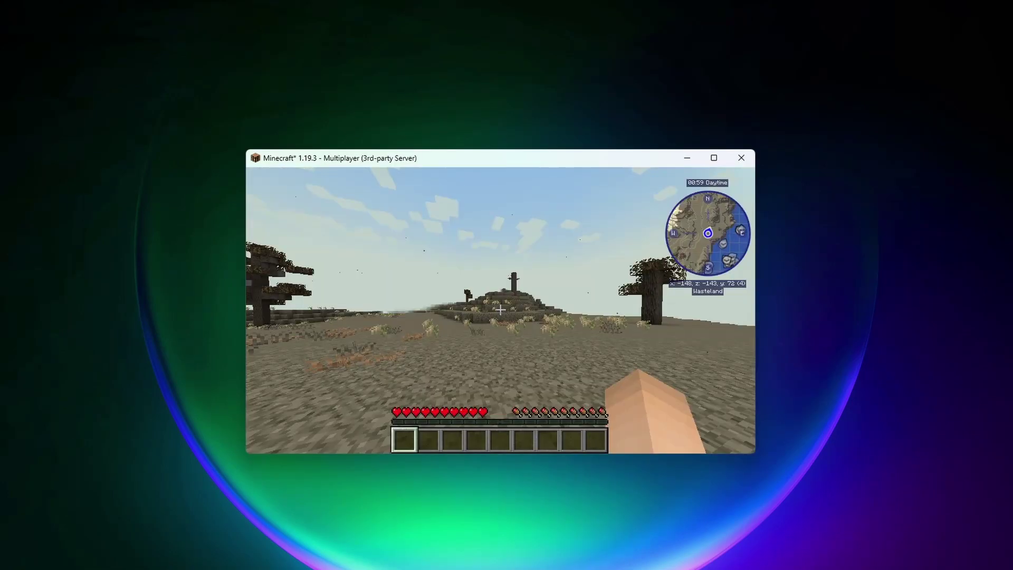
key("w")
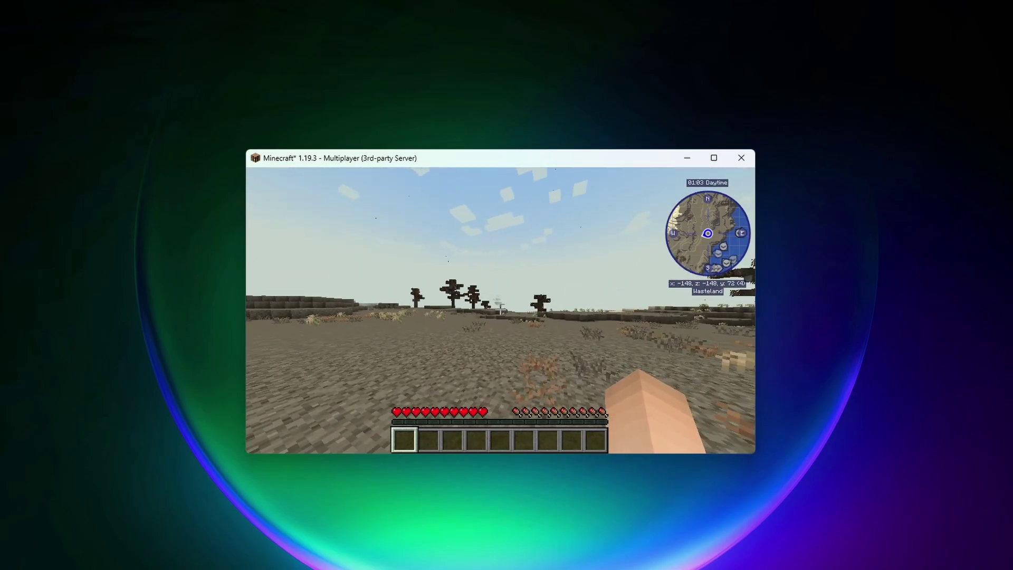
key("w")
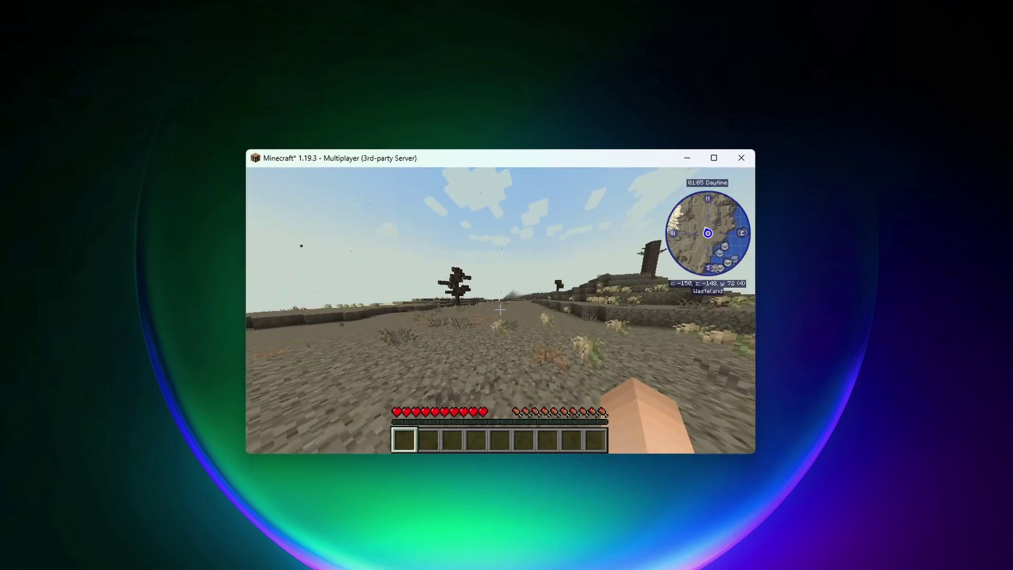
key("w")
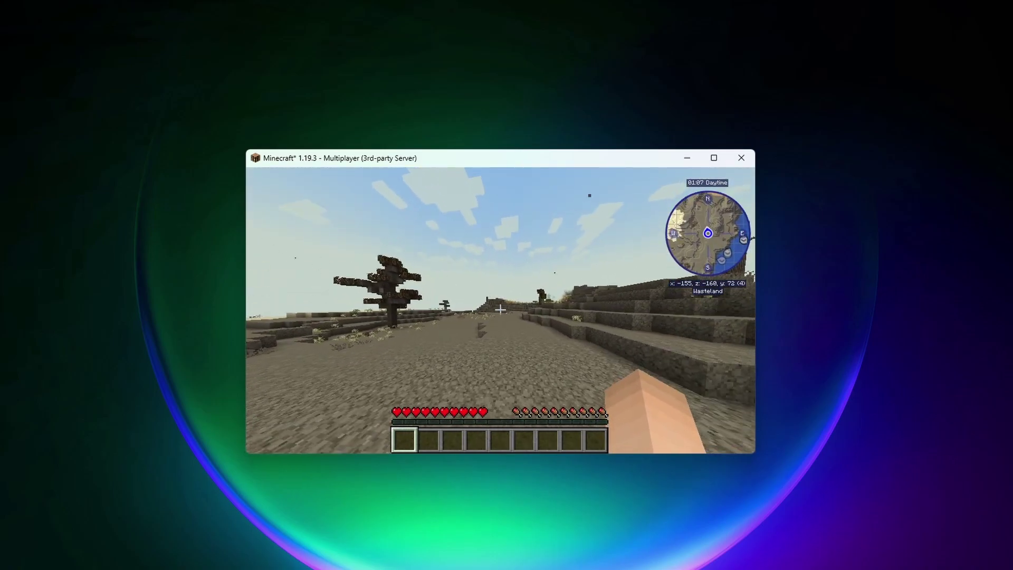
key("w")
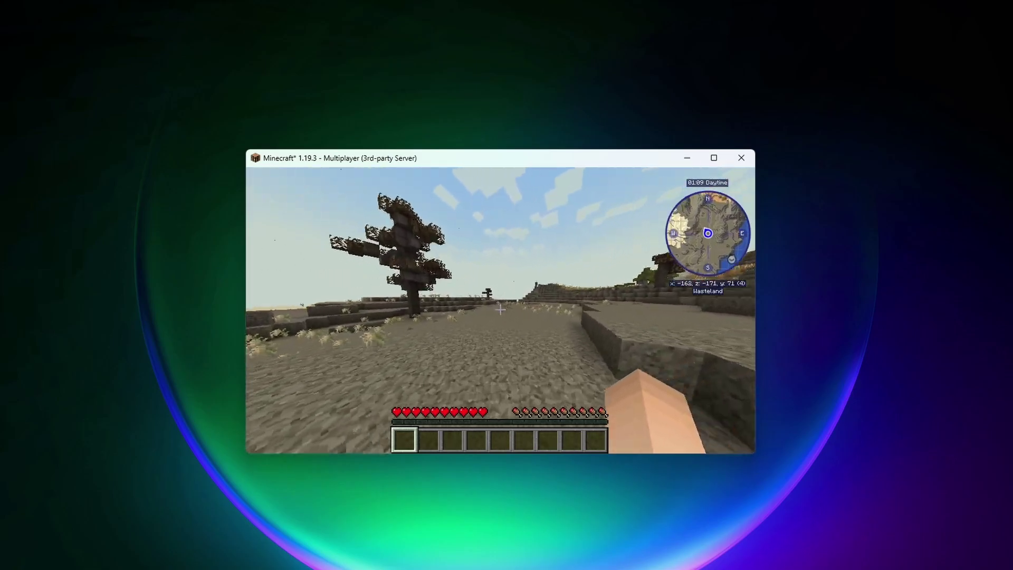